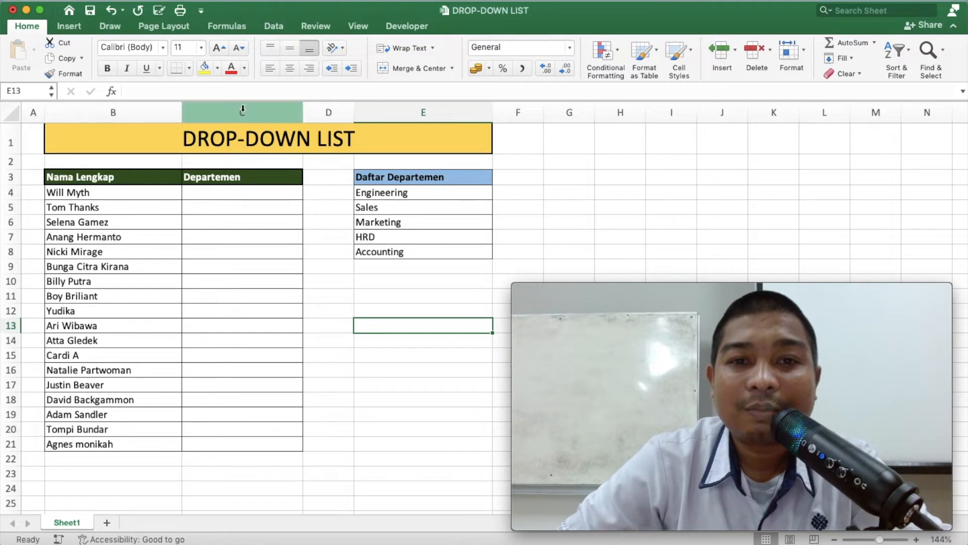
{"action": "left_click", "coordinate": [226, 193]}
{"action": "left_click", "coordinate": [227, 207]}
{"action": "left_click", "coordinate": [225, 235]}
{"action": "left_click", "coordinate": [224, 256]}
{"action": "left_click", "coordinate": [224, 292]}
{"action": "left_click", "coordinate": [227, 250]}
{"action": "left_click", "coordinate": [227, 198]}
{"action": "left_click", "coordinate": [227, 213]}
{"action": "left_click", "coordinate": [227, 268]}
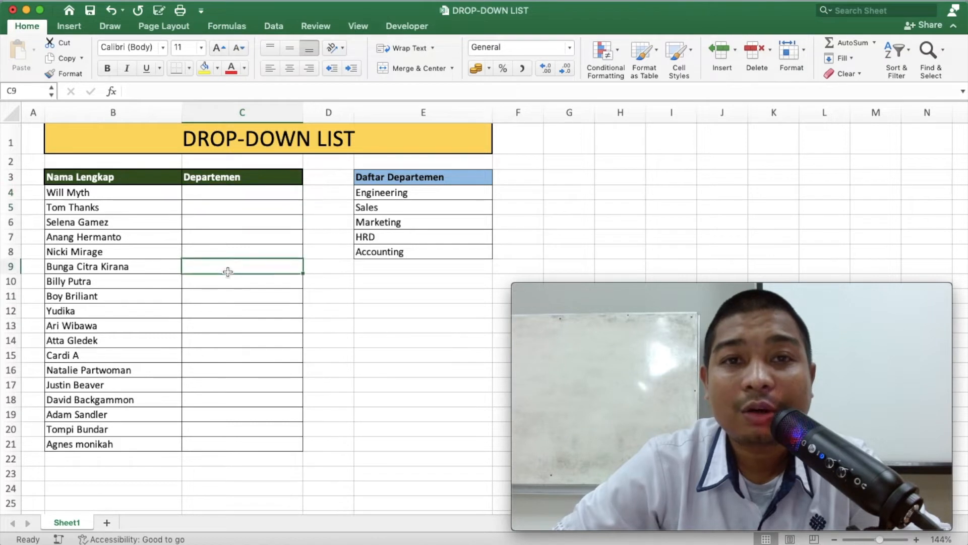
{"action": "left_click", "coordinate": [227, 198]}
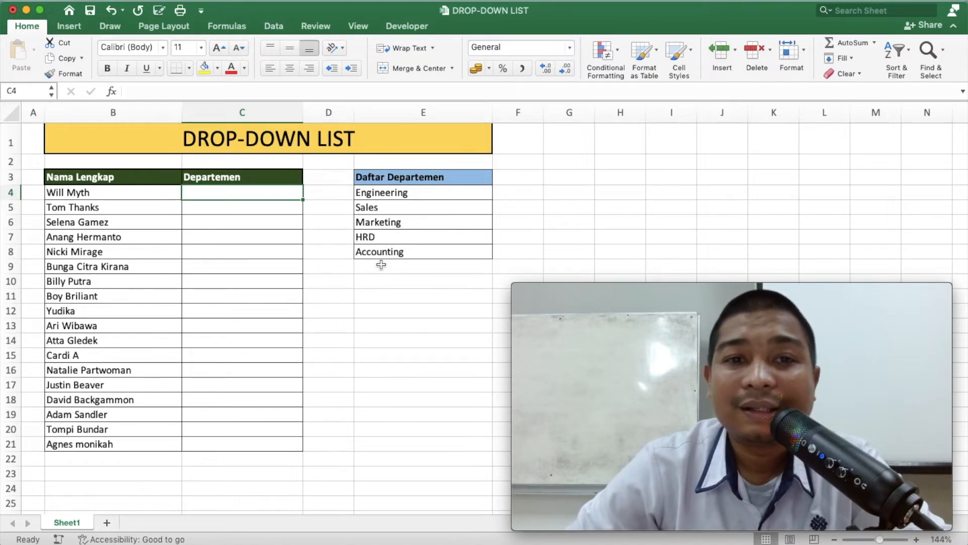
{"action": "left_click", "coordinate": [261, 225]}
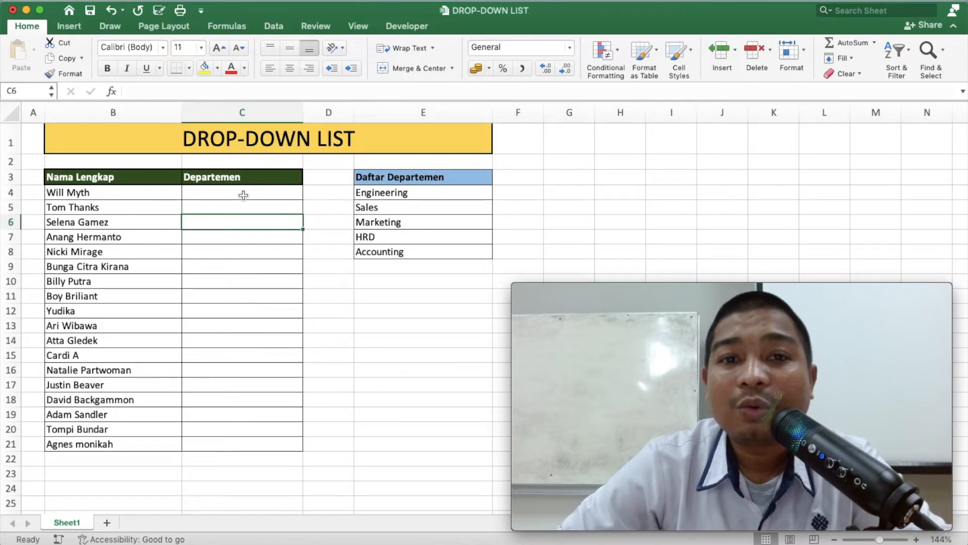
Step: Start a data validation rule for the empty Departemen cells C4:C21 and allow only List values
{"action": "left_click_drag", "start_coordinate": [243, 196], "coordinate": [245, 442]}
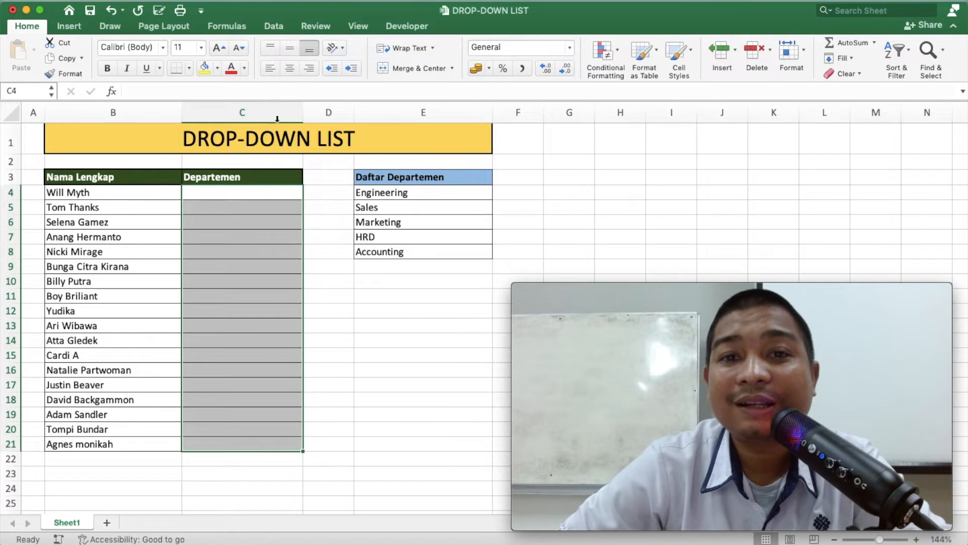
{"action": "left_click", "coordinate": [276, 29]}
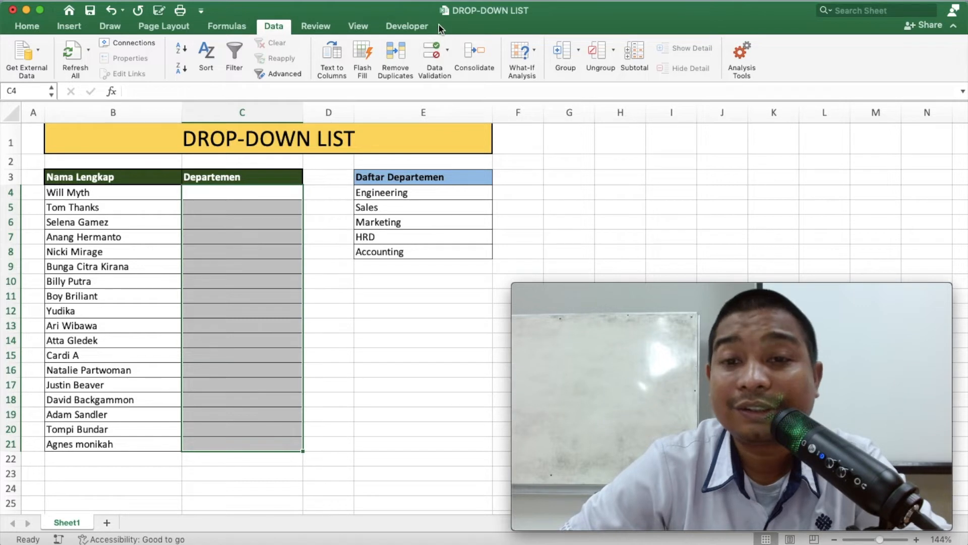
{"action": "left_click", "coordinate": [449, 54]}
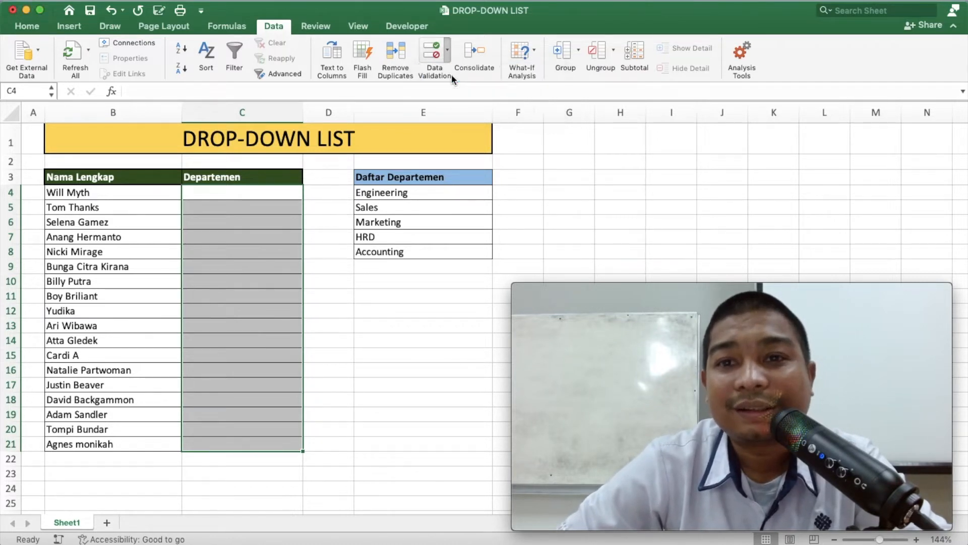
{"action": "left_click", "coordinate": [451, 74]}
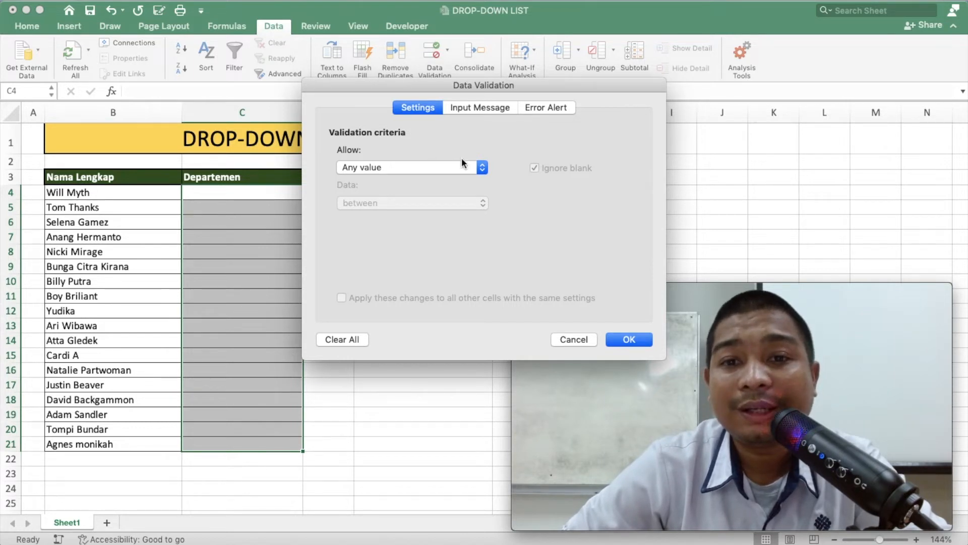
{"action": "left_click", "coordinate": [482, 167]}
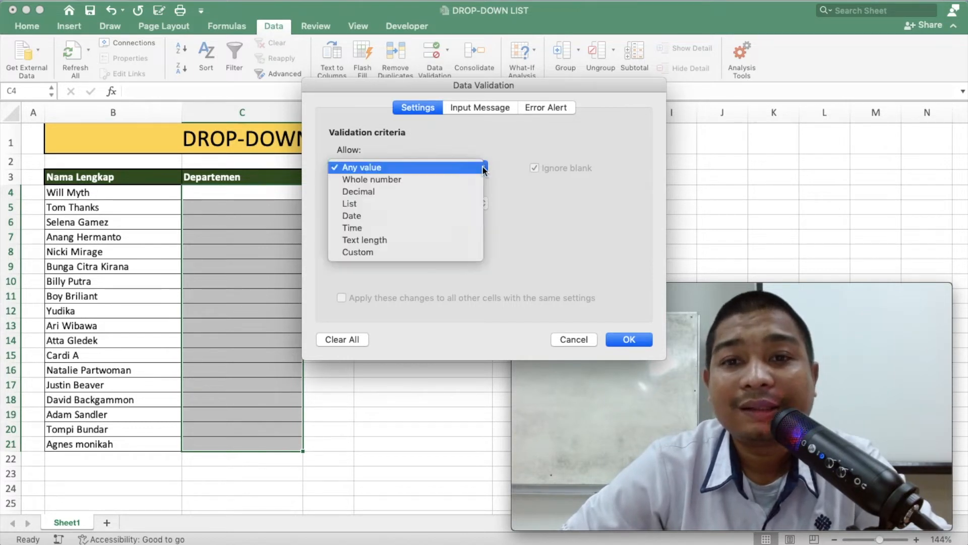
{"action": "left_click", "coordinate": [430, 203]}
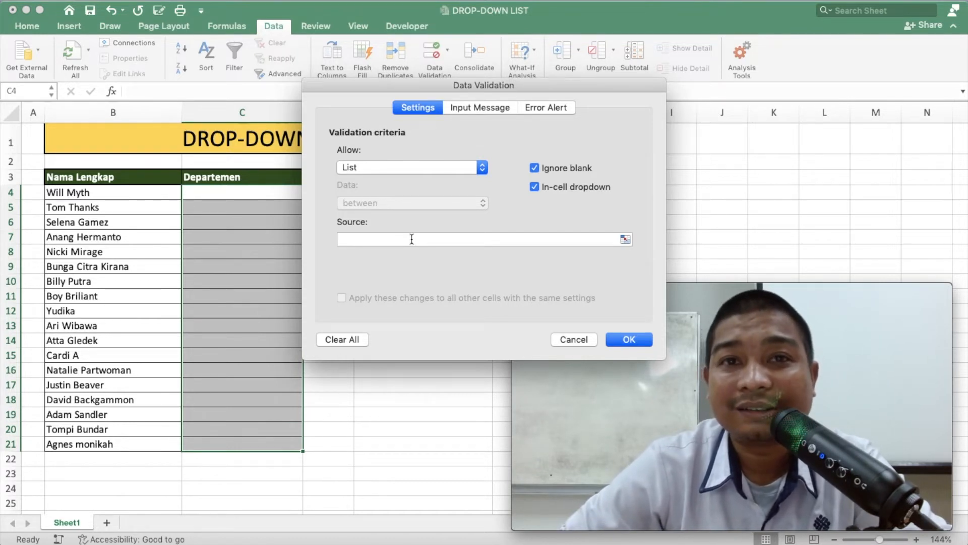
Step: Set the validation list source to the Daftar Departemen entries =$E$4:$E$8 and apply the rule
{"action": "left_click", "coordinate": [625, 240]}
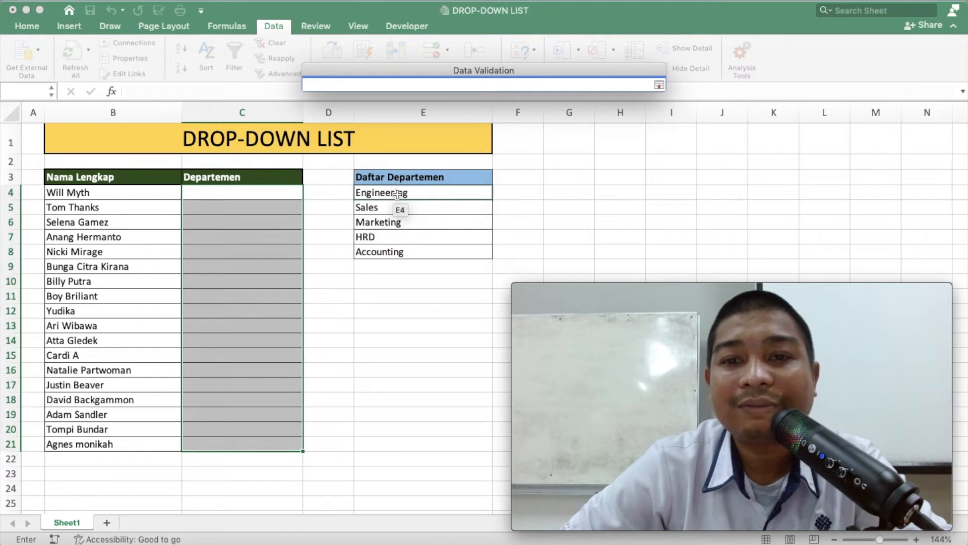
{"action": "left_click_drag", "start_coordinate": [397, 194], "coordinate": [399, 255]}
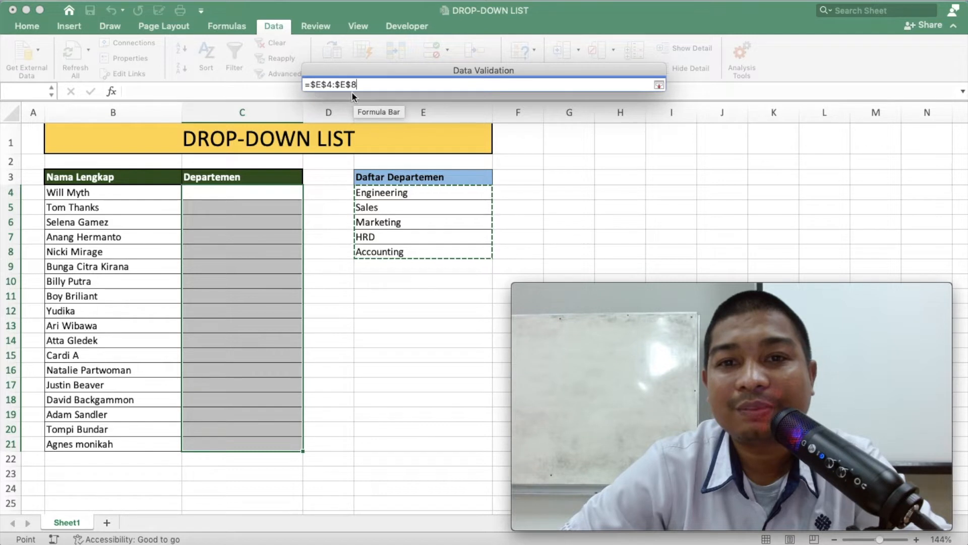
{"action": "key", "text": "Return"}
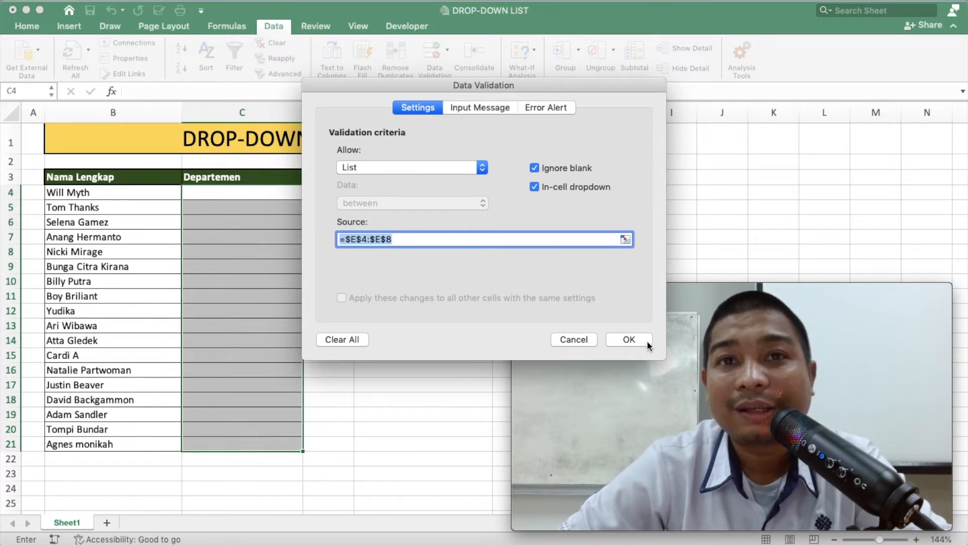
{"action": "left_click", "coordinate": [627, 340]}
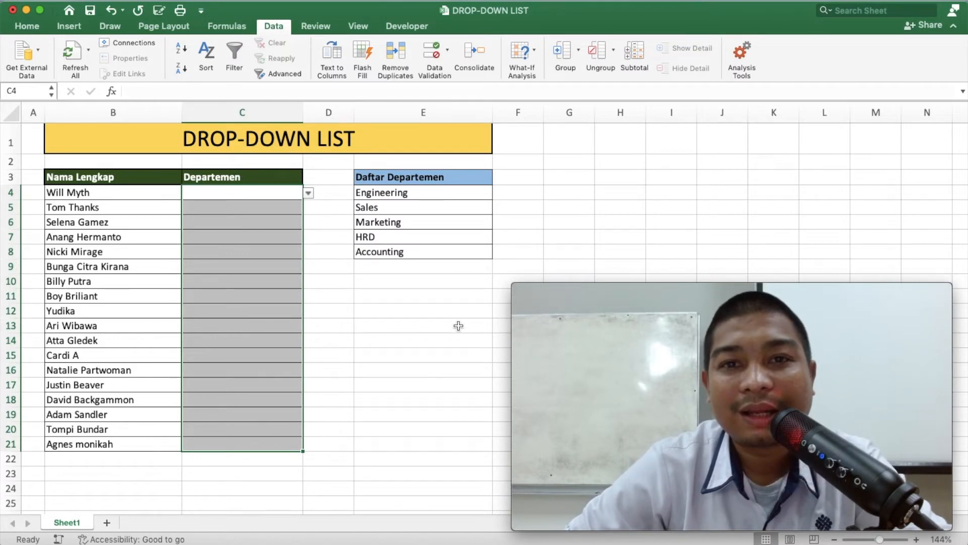
Step: Choose Marketing from the drop-down list in C4 and Engineering in C5
{"action": "left_click", "coordinate": [311, 198]}
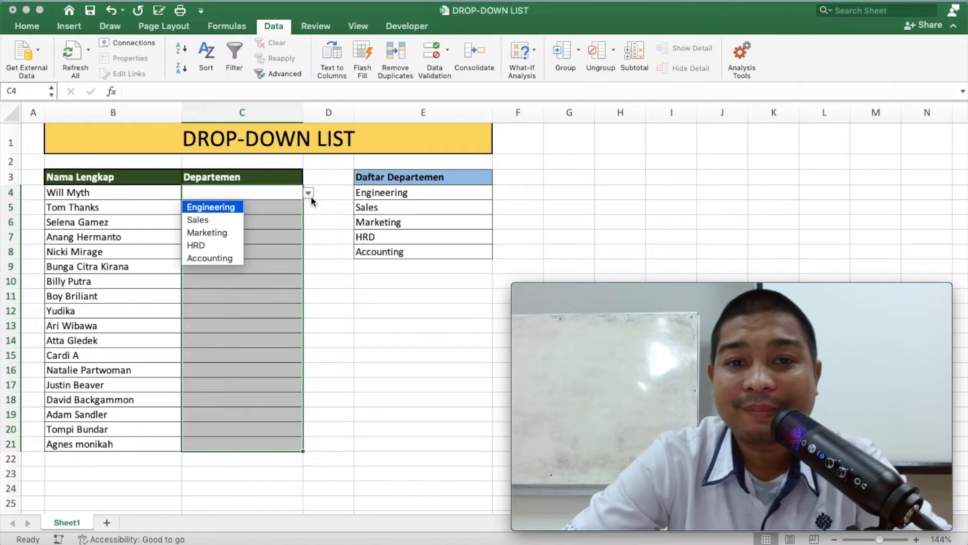
{"action": "left_click", "coordinate": [212, 232]}
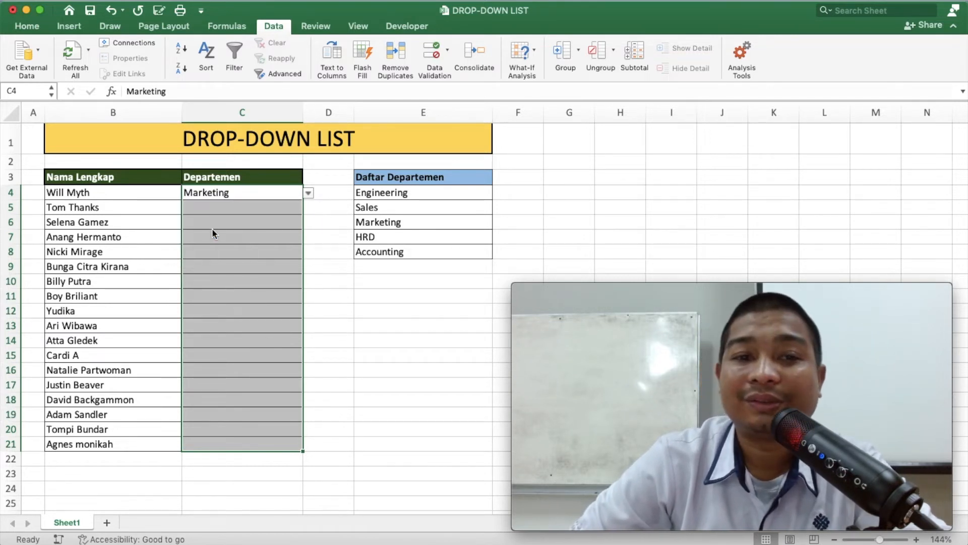
{"action": "left_click", "coordinate": [219, 234]}
{"action": "left_click", "coordinate": [224, 207]}
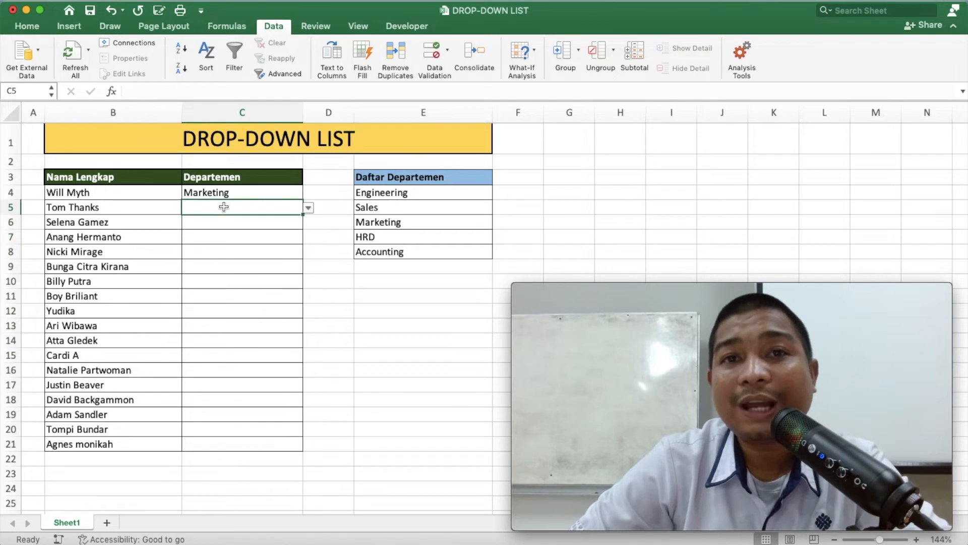
{"action": "left_click", "coordinate": [309, 208]}
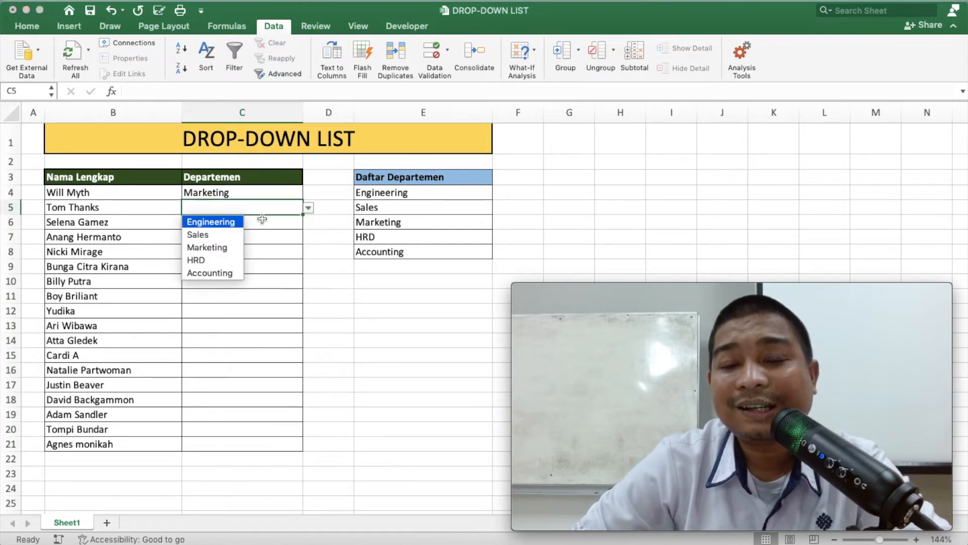
{"action": "left_click", "coordinate": [234, 224]}
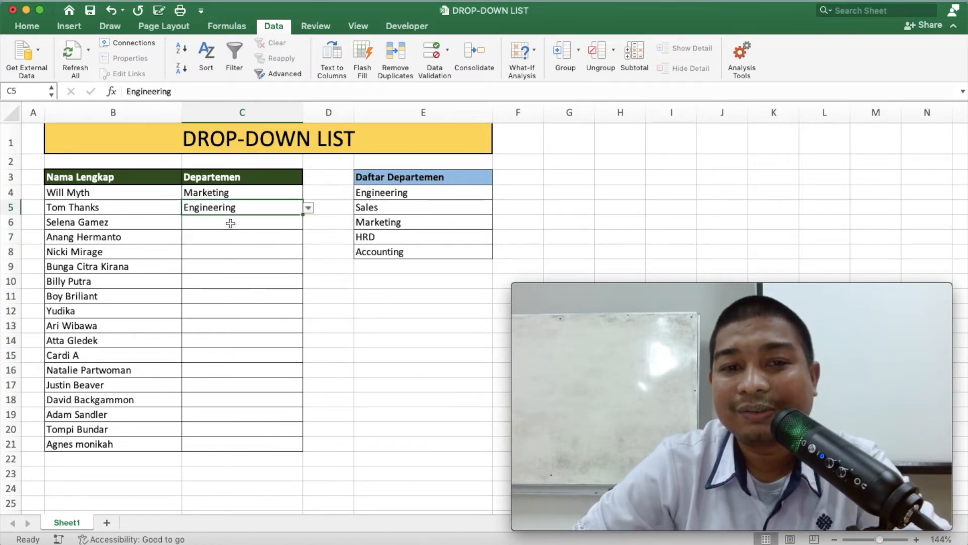
Step: Choose Engineering from the drop-down list in C6 and Sales in C7
{"action": "left_click", "coordinate": [231, 223]}
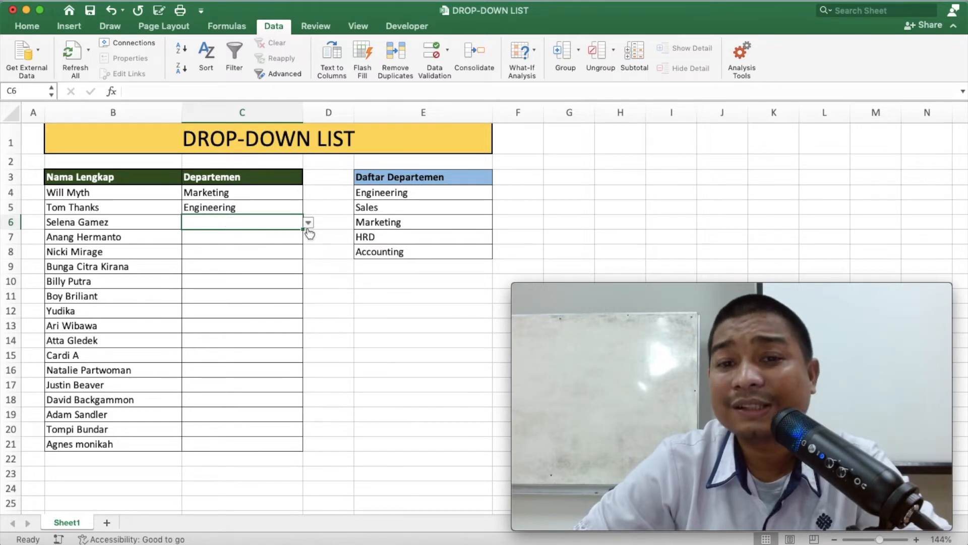
{"action": "left_click", "coordinate": [308, 223]}
{"action": "left_click", "coordinate": [241, 237]}
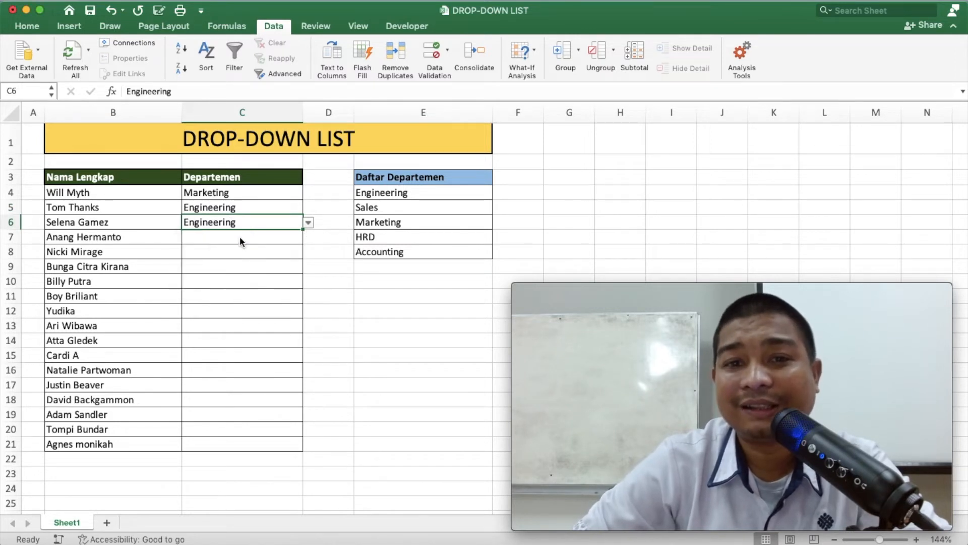
{"action": "left_click", "coordinate": [240, 238]}
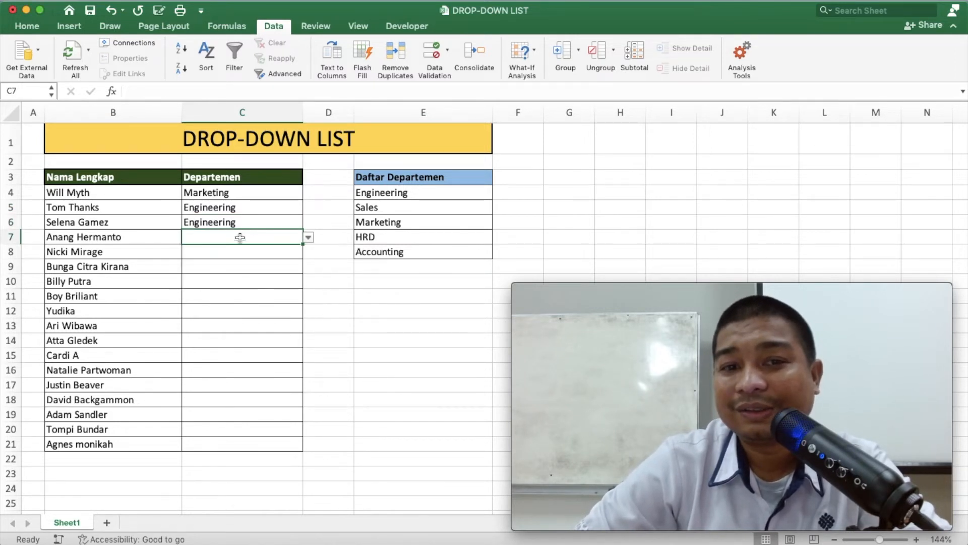
{"action": "left_click", "coordinate": [308, 238]}
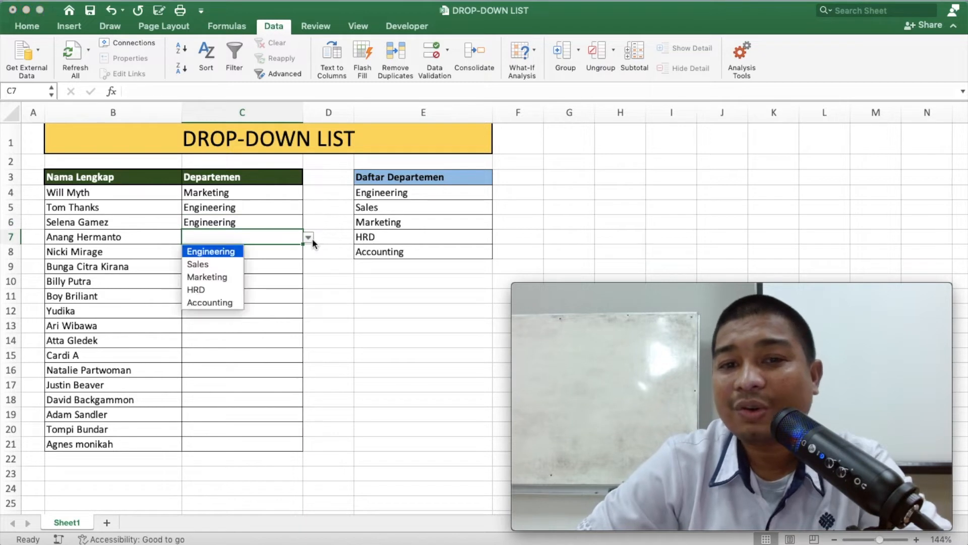
{"action": "left_click", "coordinate": [228, 265]}
Step: Choose HRD from the drop-down list in C8 and Accounting in C9
{"action": "left_click", "coordinate": [231, 251]}
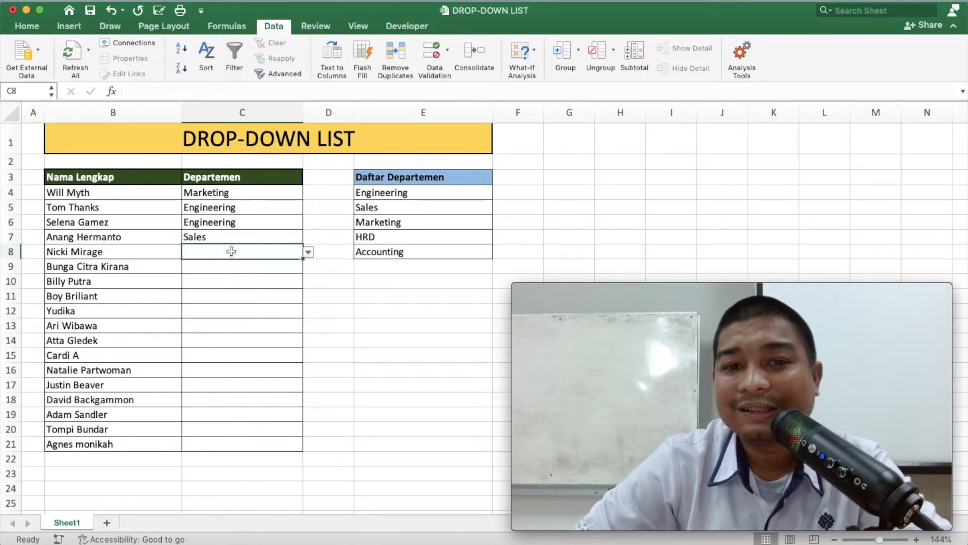
{"action": "left_click", "coordinate": [308, 253]}
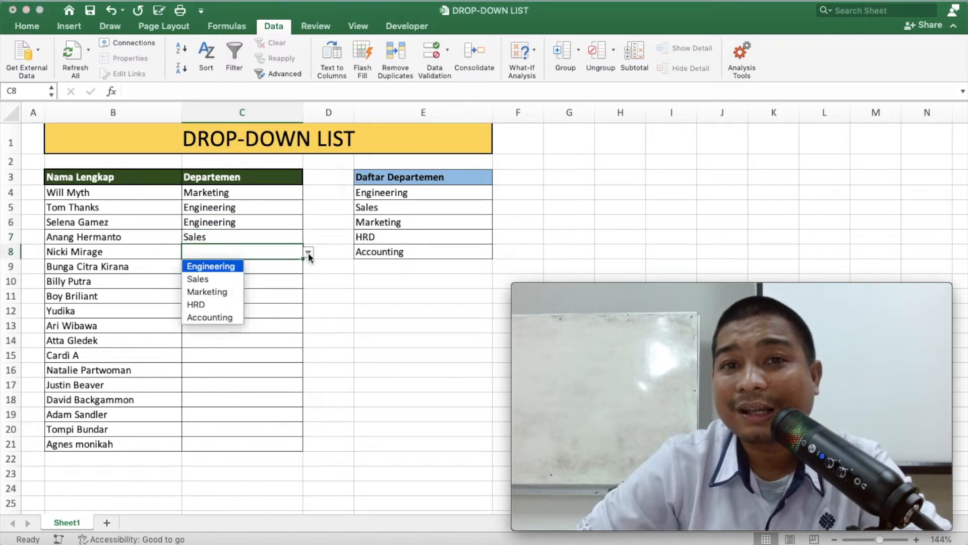
{"action": "left_click", "coordinate": [222, 304]}
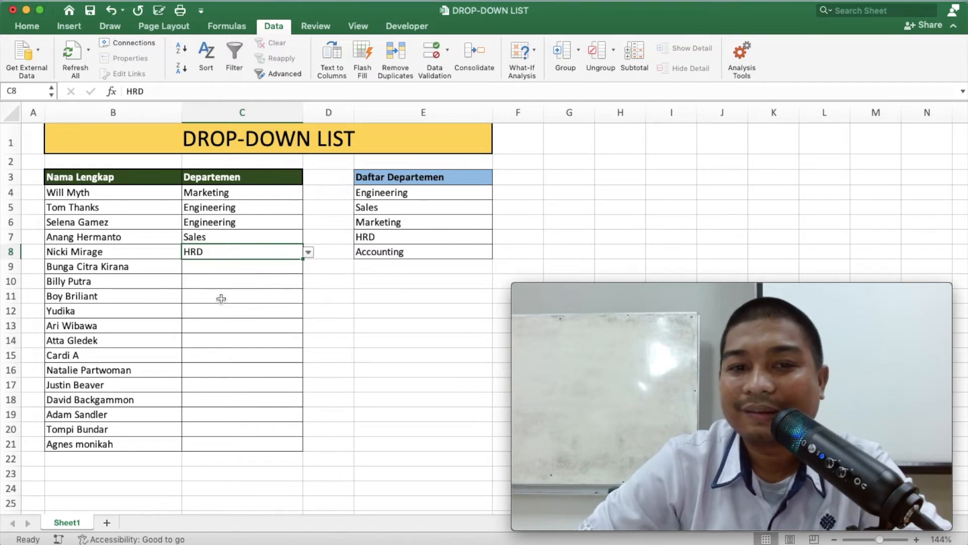
{"action": "left_click", "coordinate": [221, 269]}
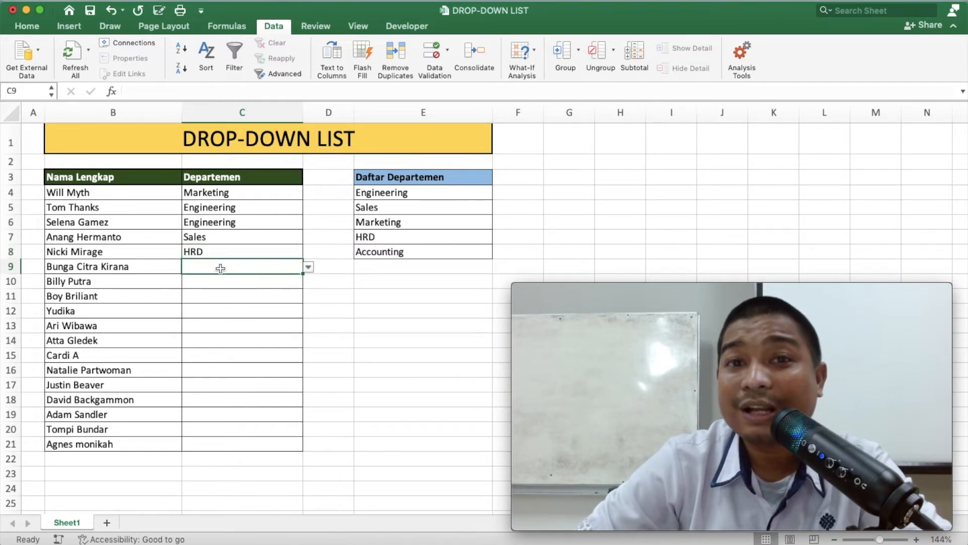
{"action": "left_click", "coordinate": [308, 267]}
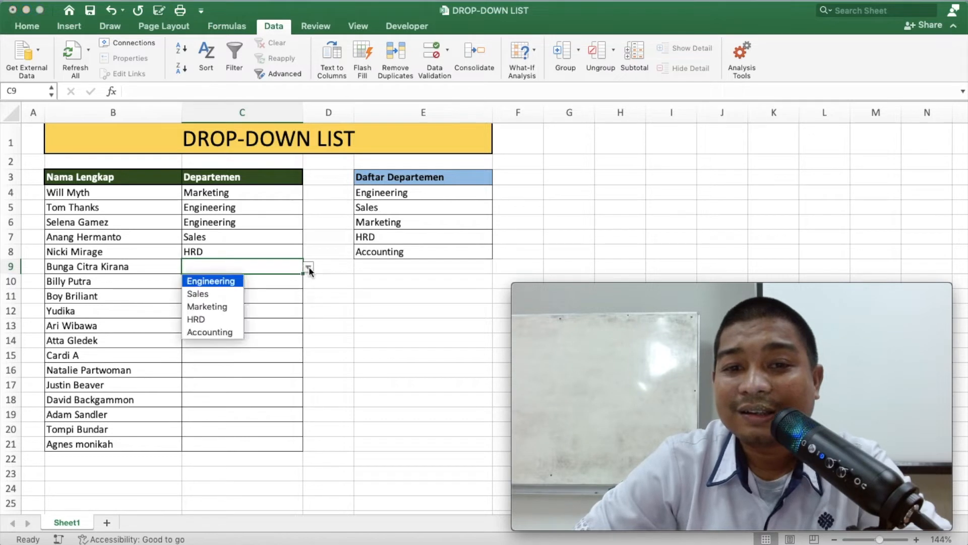
{"action": "left_click", "coordinate": [230, 331]}
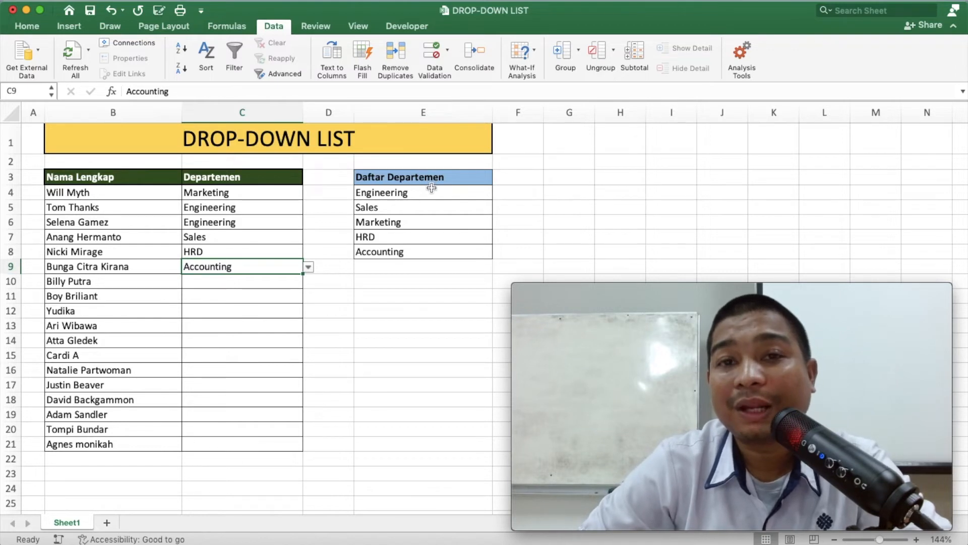
Step: Check the Departemen cells C10 to C20 one by one for a drop-down arrow
{"action": "left_click", "coordinate": [300, 283]}
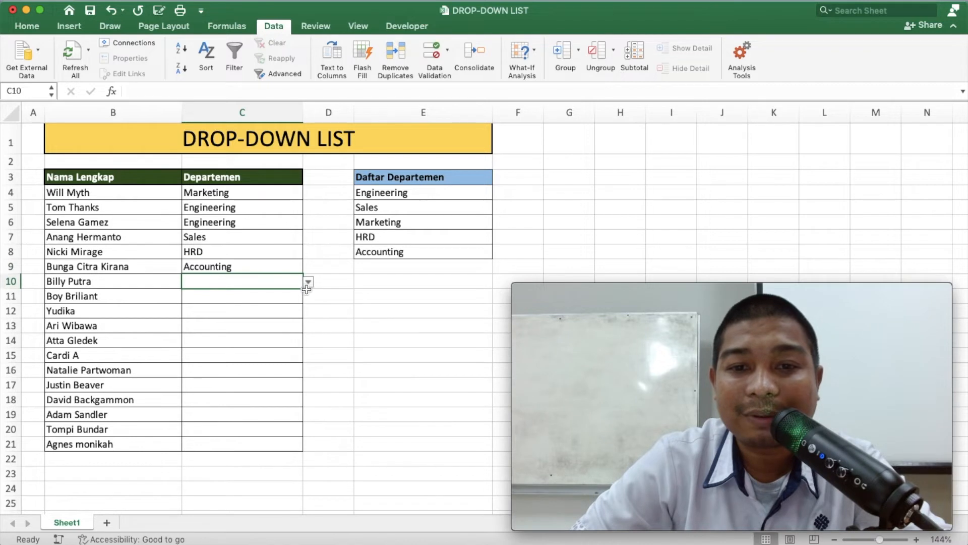
{"action": "left_click", "coordinate": [295, 297]}
{"action": "left_click", "coordinate": [303, 309]}
{"action": "left_click", "coordinate": [303, 325]}
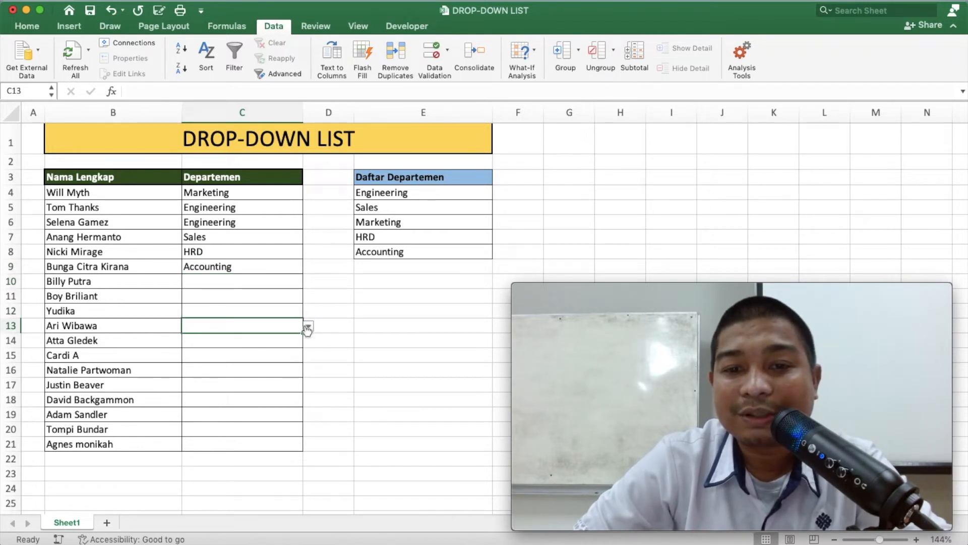
{"action": "left_click", "coordinate": [305, 340]}
{"action": "left_click", "coordinate": [297, 356]}
{"action": "left_click", "coordinate": [293, 370]}
{"action": "left_click", "coordinate": [292, 384]}
{"action": "left_click", "coordinate": [290, 400]}
{"action": "left_click", "coordinate": [287, 415]}
{"action": "left_click", "coordinate": [284, 429]}
Step: Choose Marketing from the drop-down list in C21, the last row of the Departemen column
{"action": "left_click", "coordinate": [282, 444]}
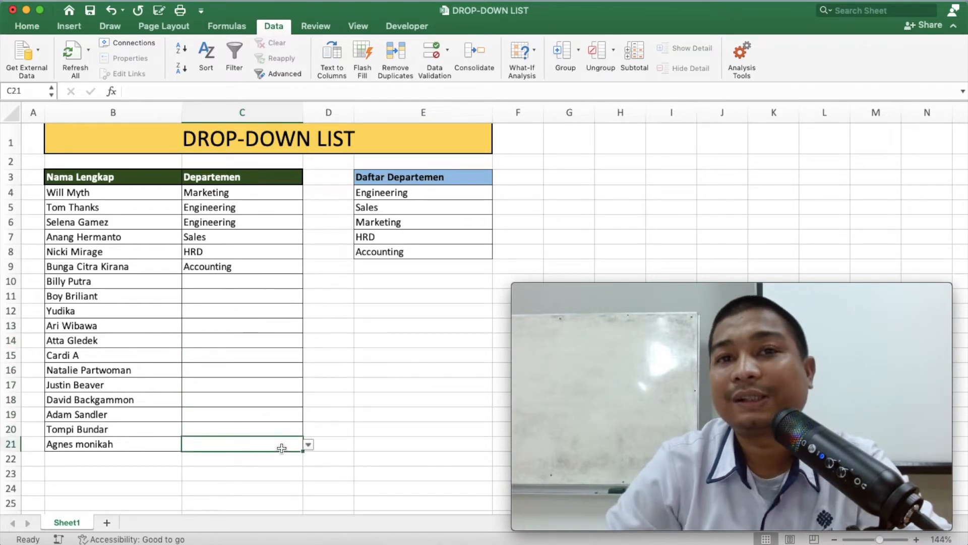
{"action": "left_click", "coordinate": [309, 445]}
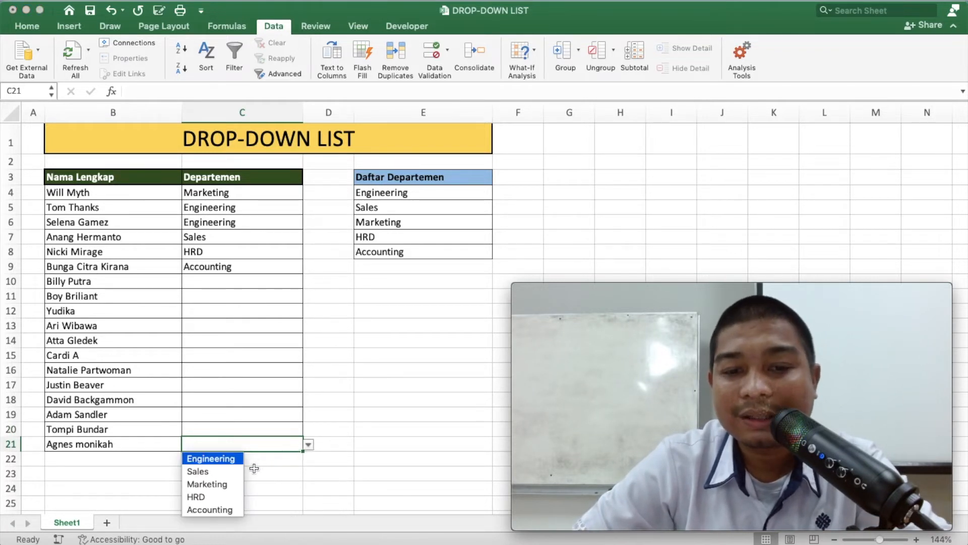
{"action": "left_click", "coordinate": [227, 483]}
{"action": "left_click", "coordinate": [385, 398]}
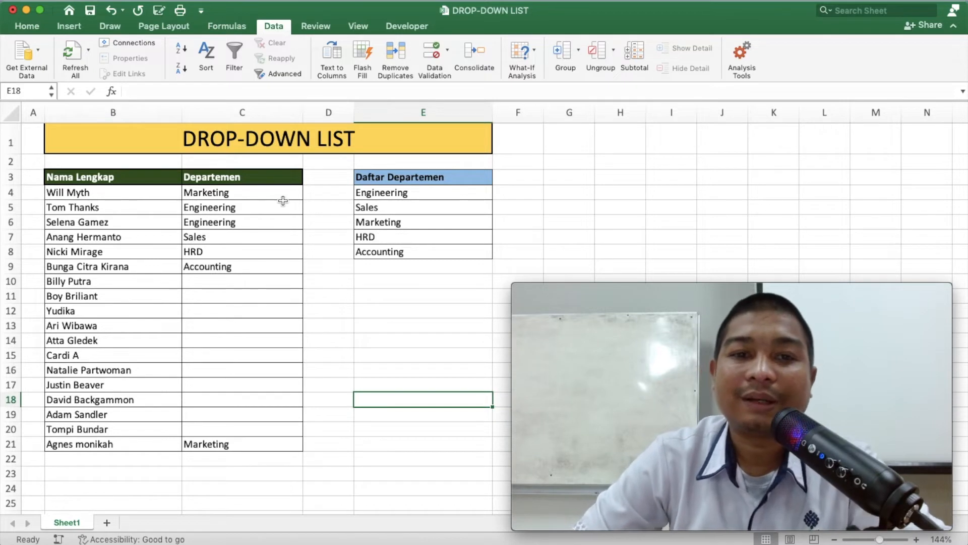
Step: Choose HRD from the drop-down list in C10 and Marketing in C11
{"action": "left_click", "coordinate": [228, 280]}
{"action": "left_click", "coordinate": [308, 282]}
{"action": "left_click", "coordinate": [225, 332]}
{"action": "left_click", "coordinate": [244, 296]}
{"action": "left_click", "coordinate": [308, 297]}
{"action": "left_click", "coordinate": [223, 336]}
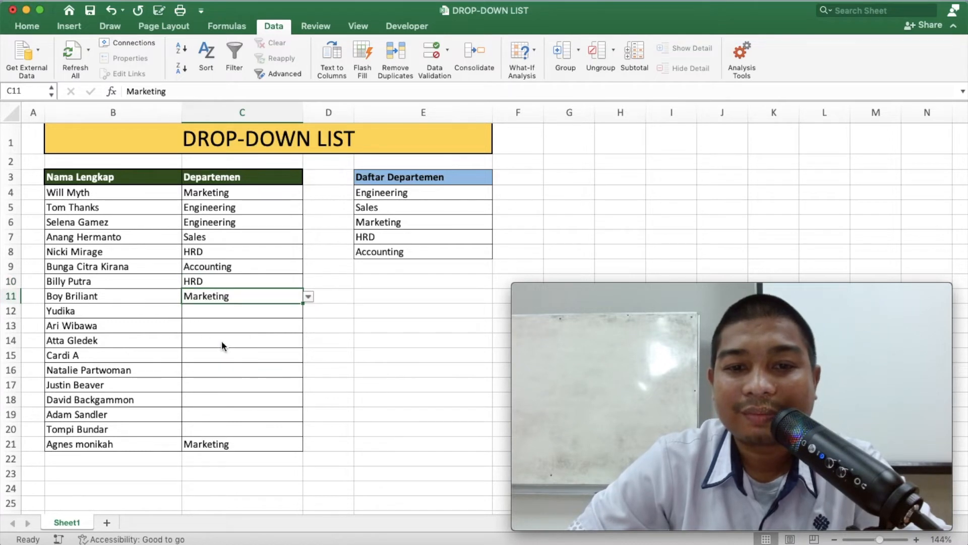
Step: Choose Marketing from the drop-down list in C12 and HRD in C13
{"action": "left_click", "coordinate": [222, 311]}
{"action": "left_click", "coordinate": [308, 312]}
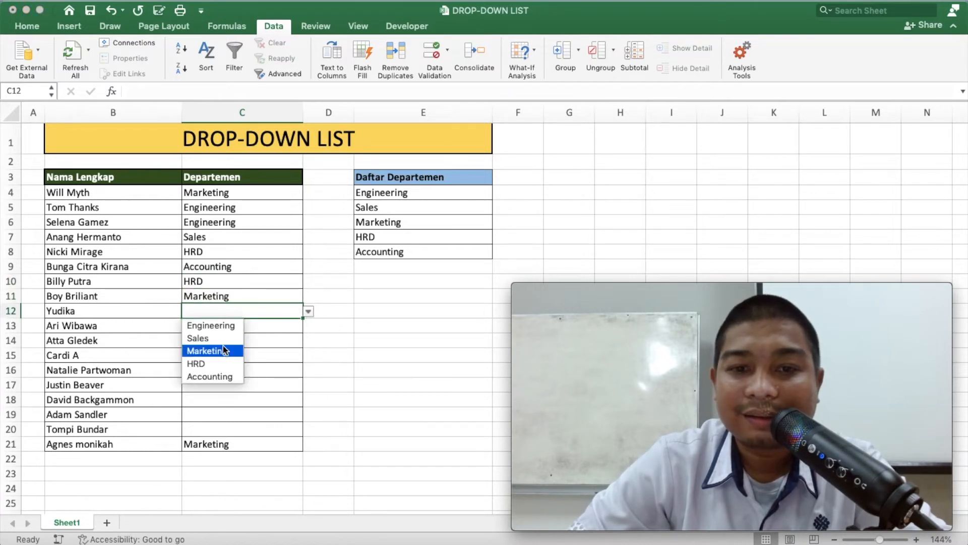
{"action": "left_click", "coordinate": [223, 350]}
{"action": "left_click", "coordinate": [226, 325]}
{"action": "left_click", "coordinate": [308, 327]}
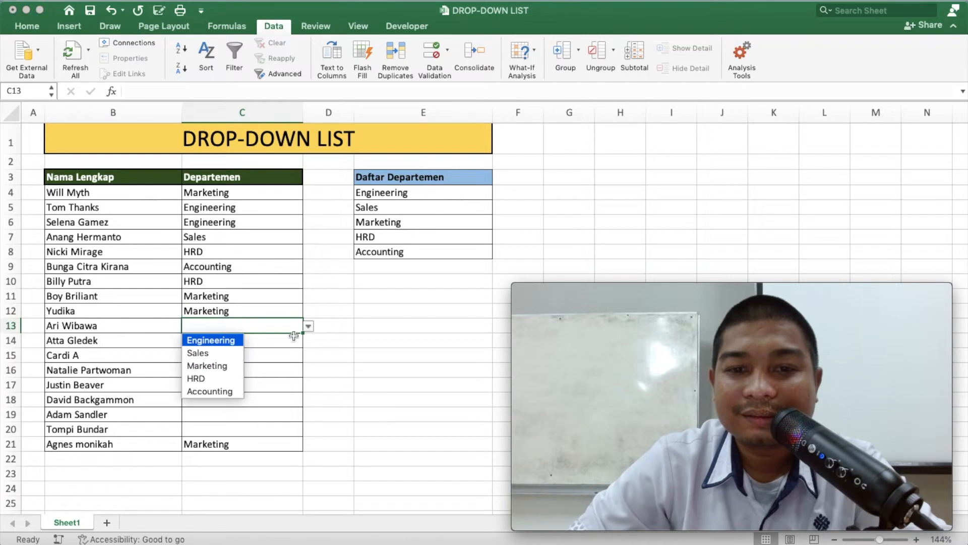
{"action": "left_click", "coordinate": [198, 374]}
Step: Choose Marketing from the drop-down list in C14 and Sales in C15
{"action": "left_click", "coordinate": [240, 341]}
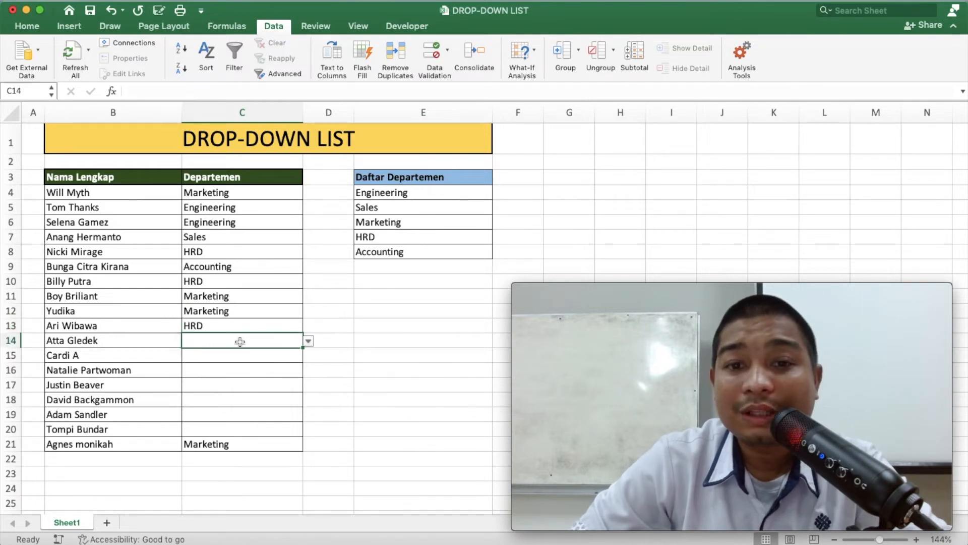
{"action": "left_click", "coordinate": [308, 342]}
{"action": "left_click", "coordinate": [213, 378]}
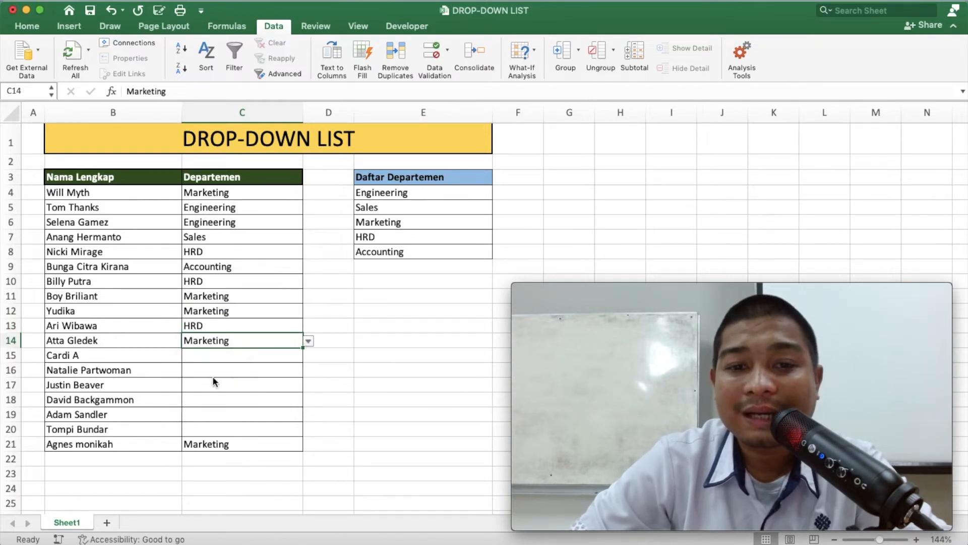
{"action": "left_click", "coordinate": [218, 355]}
{"action": "left_click", "coordinate": [307, 356]}
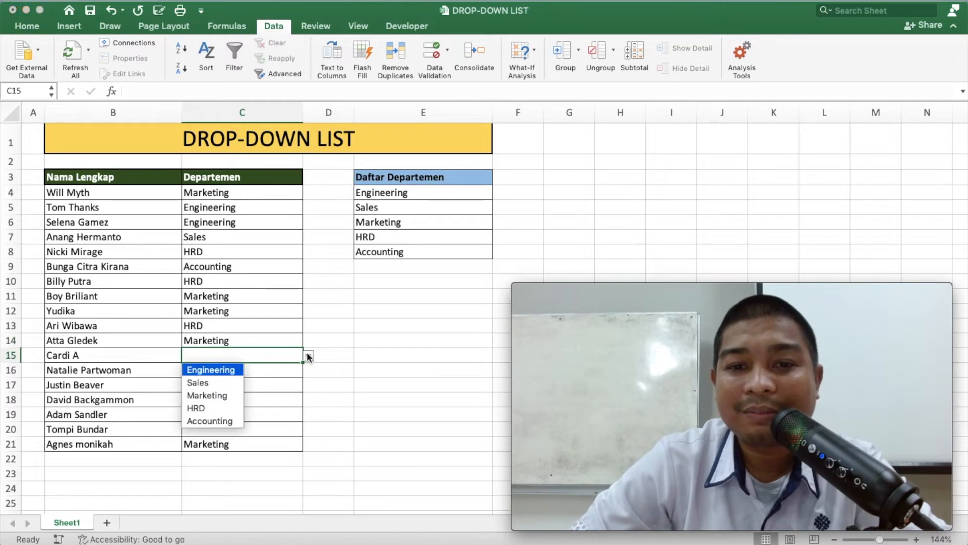
{"action": "left_click", "coordinate": [215, 382]}
Step: Choose Sales from the drop-down lists in C16 and C17
{"action": "left_click", "coordinate": [219, 373]}
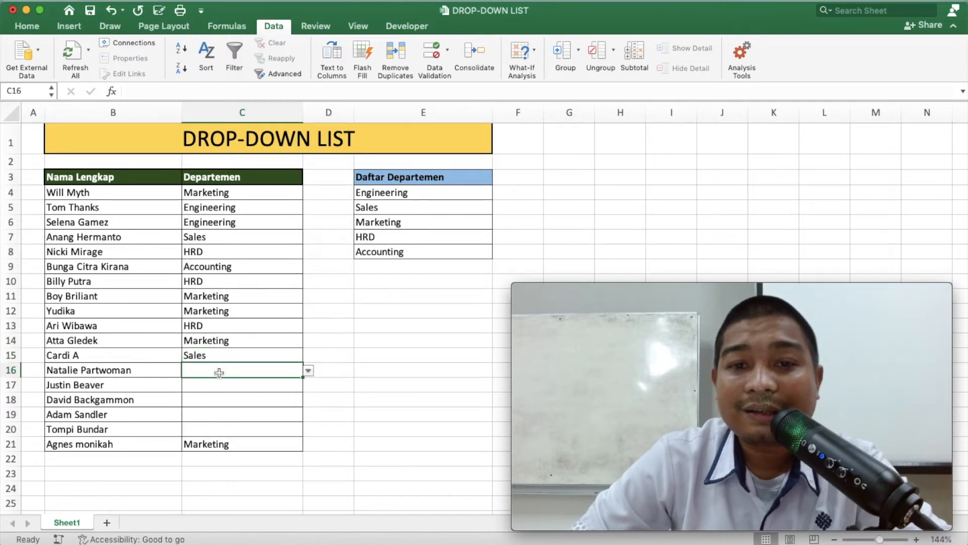
{"action": "left_click", "coordinate": [308, 371]}
{"action": "left_click", "coordinate": [221, 399]}
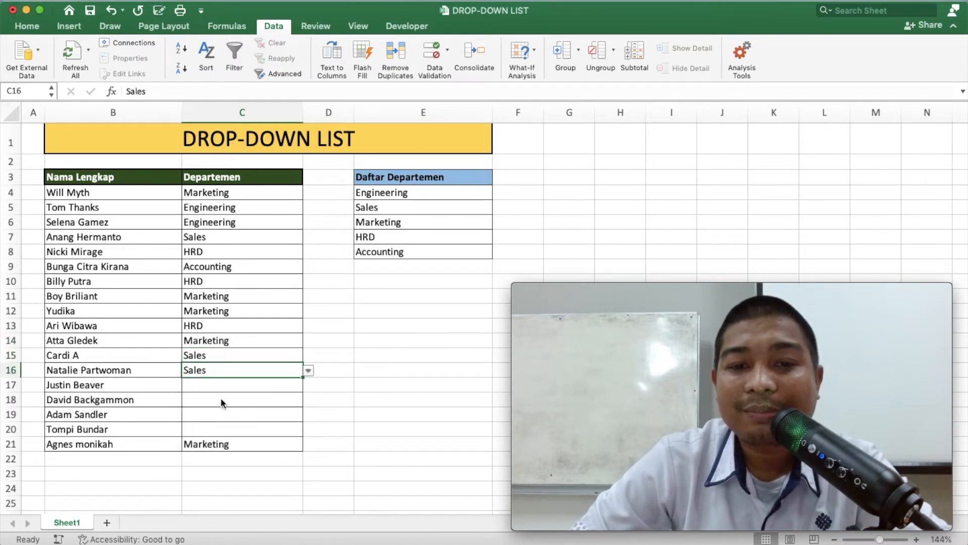
{"action": "left_click", "coordinate": [222, 386]}
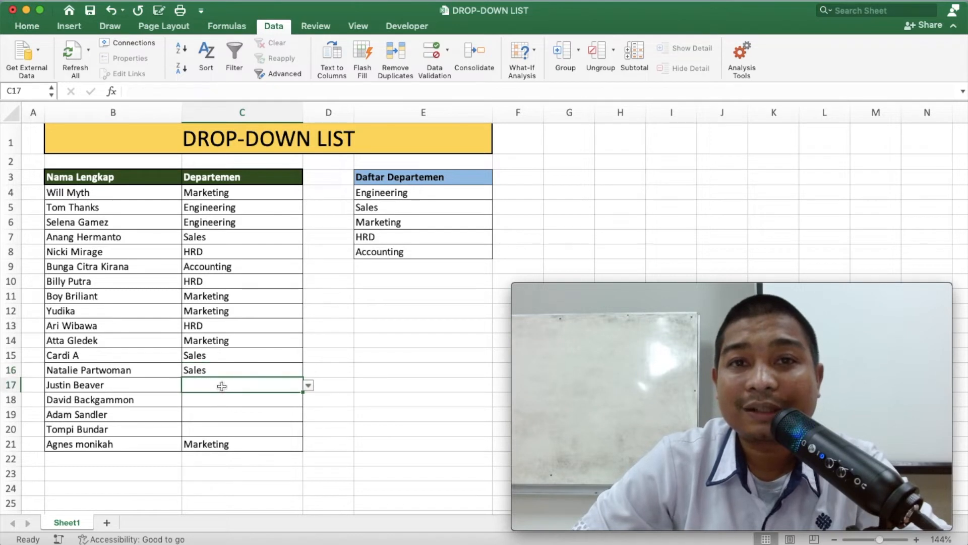
{"action": "left_click", "coordinate": [308, 388]}
{"action": "left_click", "coordinate": [220, 411]}
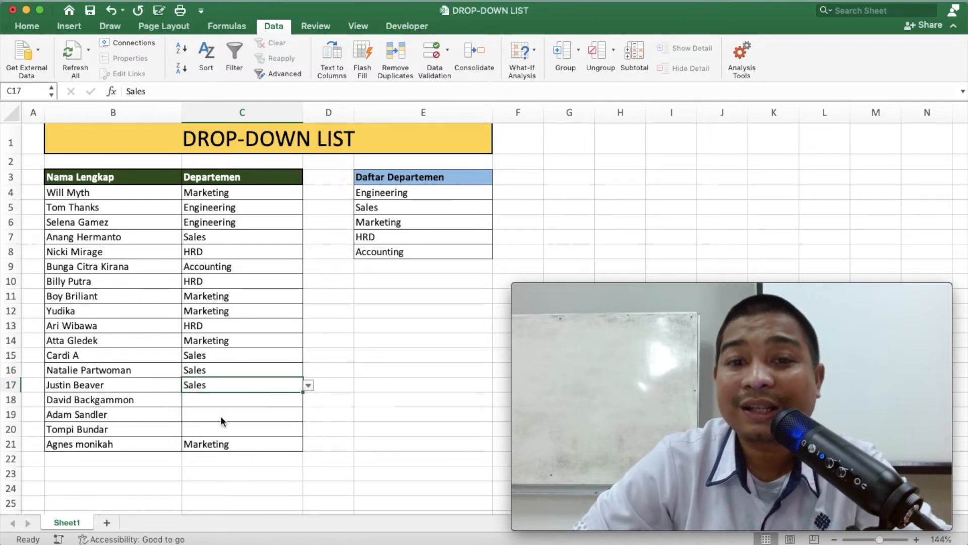
Step: Choose Sales from the drop-down list in C18
{"action": "left_click", "coordinate": [223, 402]}
{"action": "left_click", "coordinate": [307, 406]}
{"action": "left_click", "coordinate": [284, 406]}
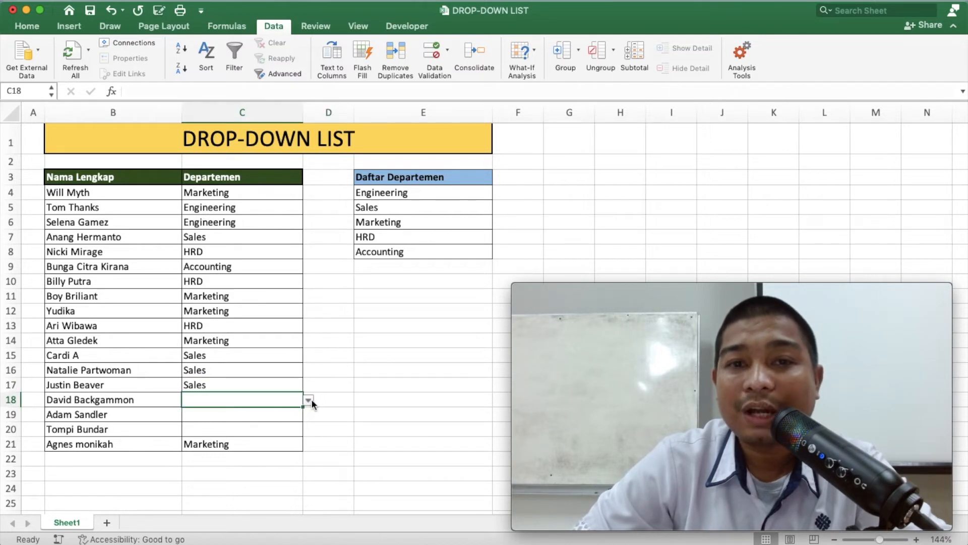
{"action": "left_click", "coordinate": [308, 400]}
{"action": "left_click", "coordinate": [227, 426]}
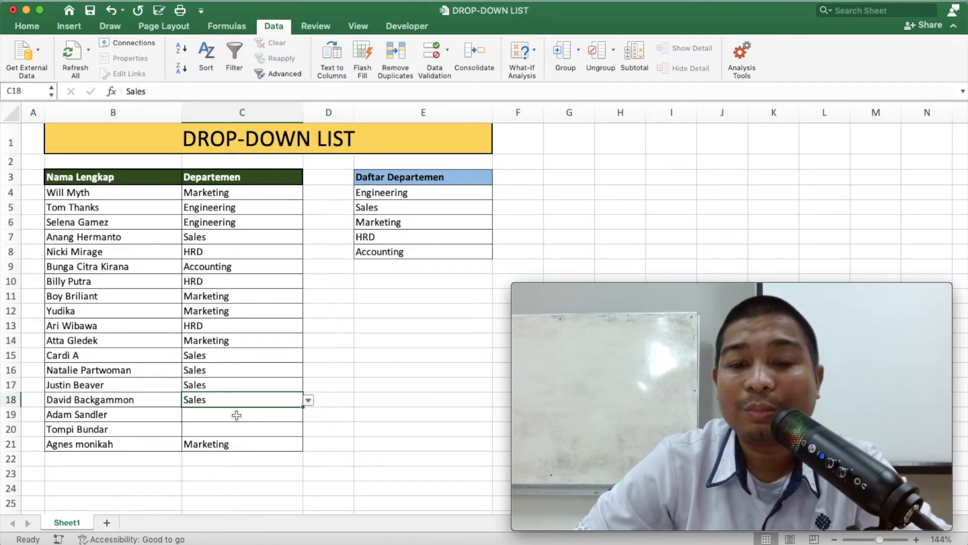
Step: Choose Marketing from the drop-down lists in C19 and C20
{"action": "left_click", "coordinate": [237, 415]}
{"action": "left_click", "coordinate": [308, 414]}
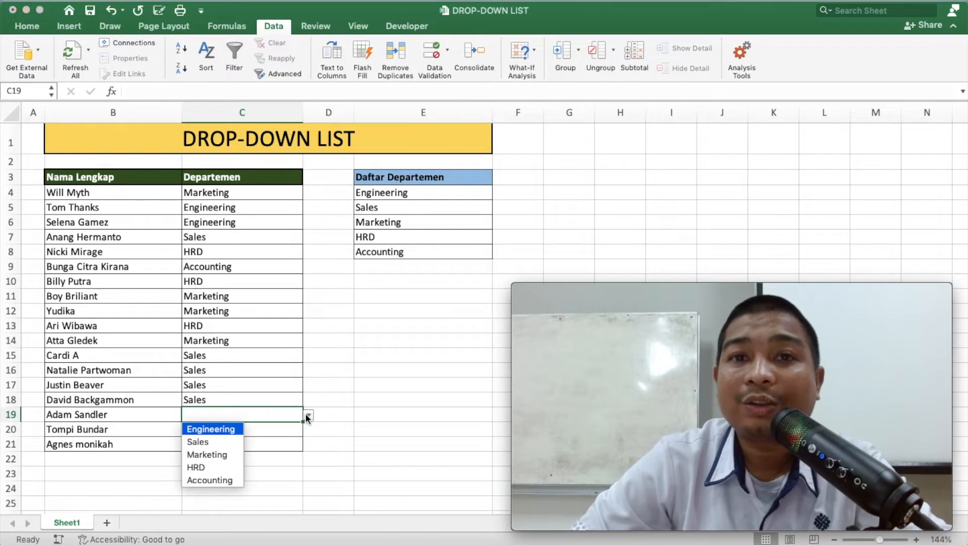
{"action": "left_click", "coordinate": [235, 454]}
{"action": "left_click", "coordinate": [238, 431]}
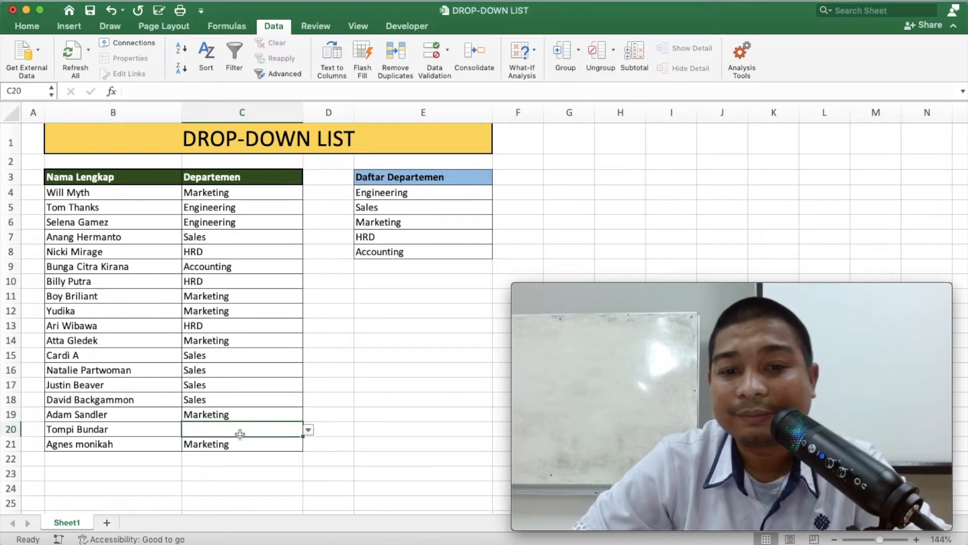
{"action": "left_click", "coordinate": [306, 431]}
{"action": "left_click", "coordinate": [225, 468]}
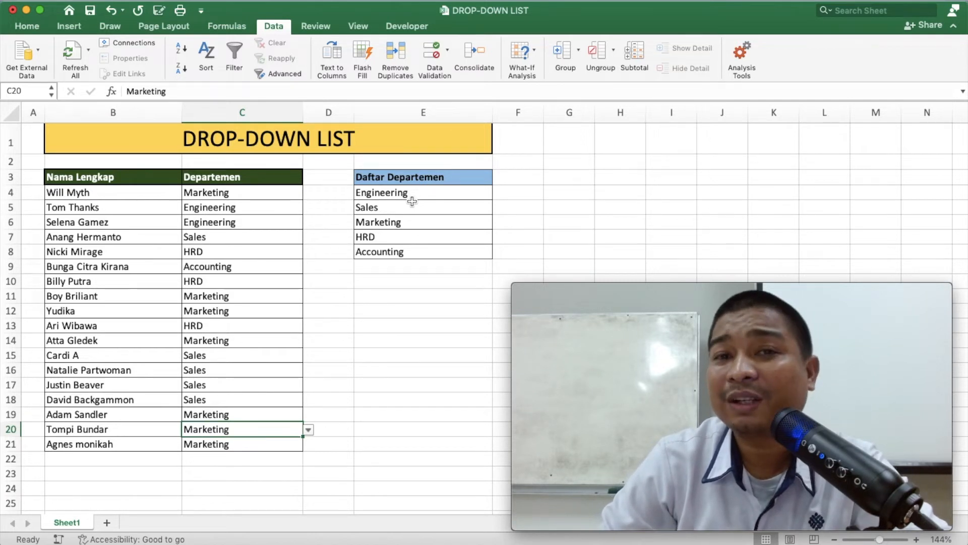
Step: Insert a cell at E8 above Accounting in the Daftar Departemen list, shifting cells down, and enter Security in it
{"action": "left_click", "coordinate": [362, 251]}
{"action": "right_click", "coordinate": [362, 251]}
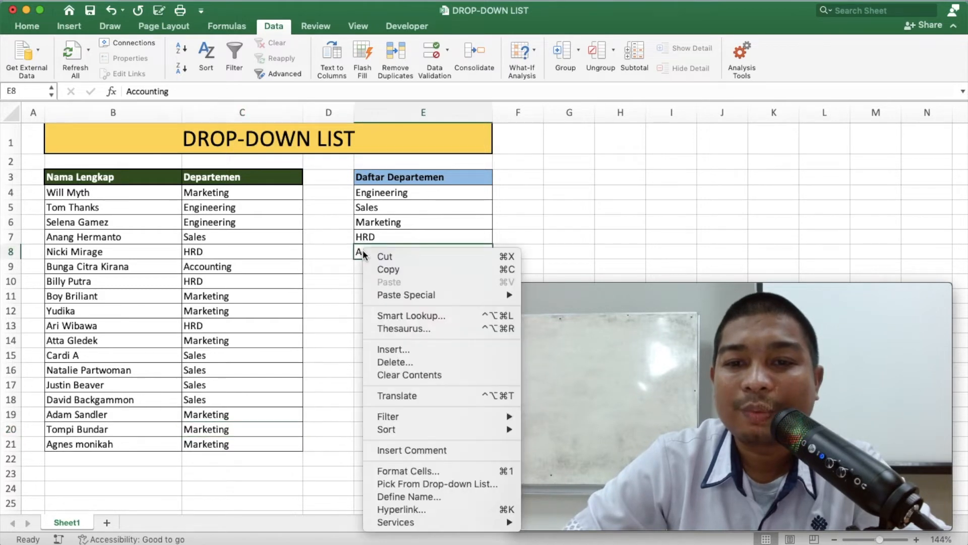
{"action": "left_click", "coordinate": [407, 349]}
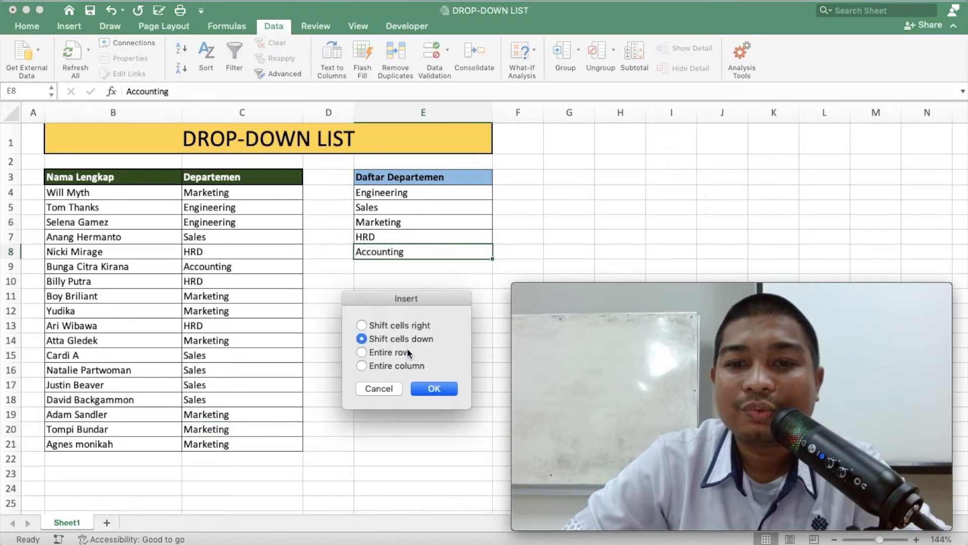
{"action": "left_click", "coordinate": [425, 386]}
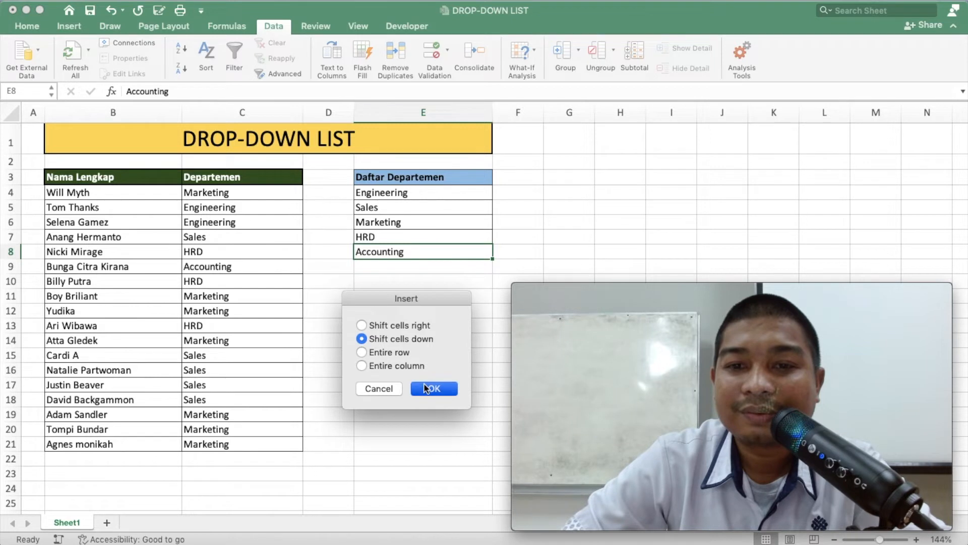
{"action": "double_click", "coordinate": [398, 255]}
{"action": "type", "text": "Security"}
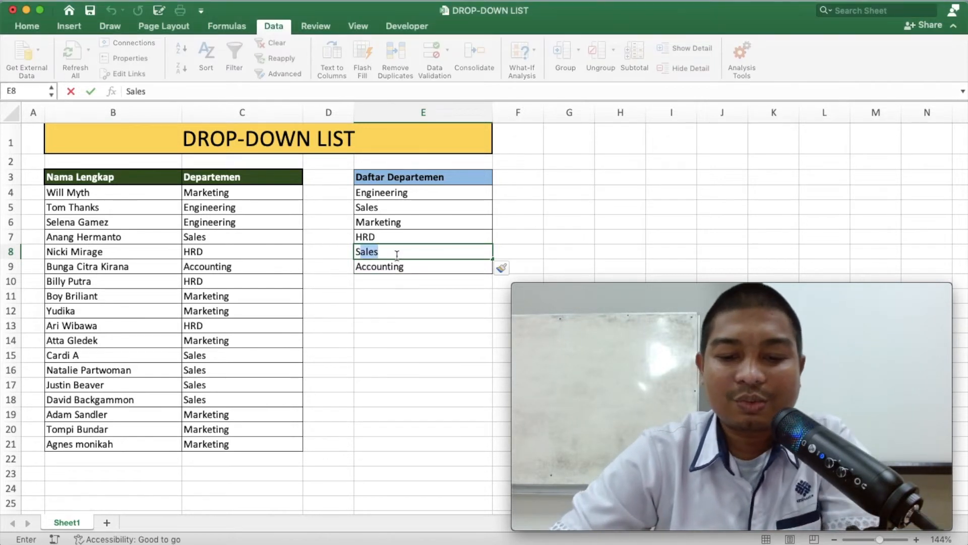
{"action": "left_click", "coordinate": [395, 285]}
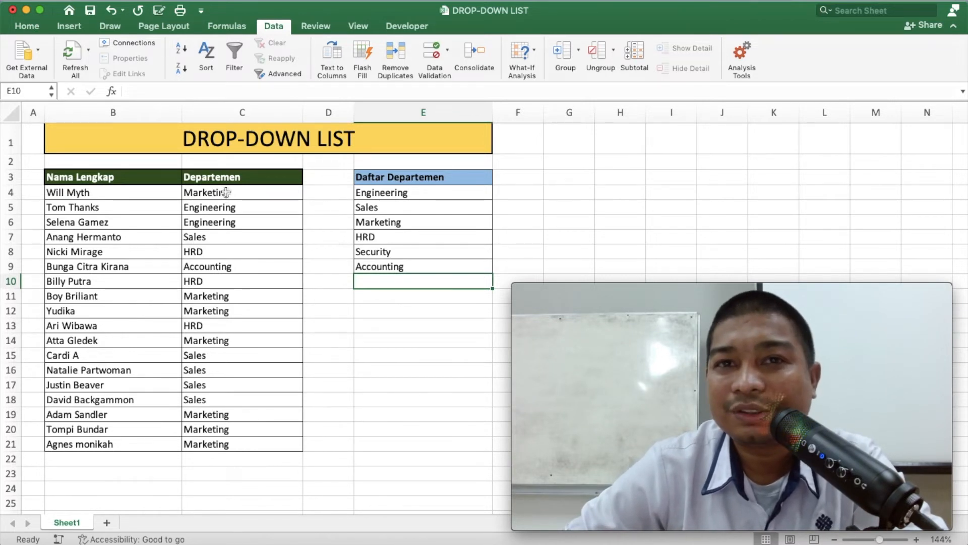
Step: Change the departments in C4 and C14 to Security using their drop-down lists
{"action": "left_click", "coordinate": [226, 193]}
{"action": "left_click", "coordinate": [308, 193]}
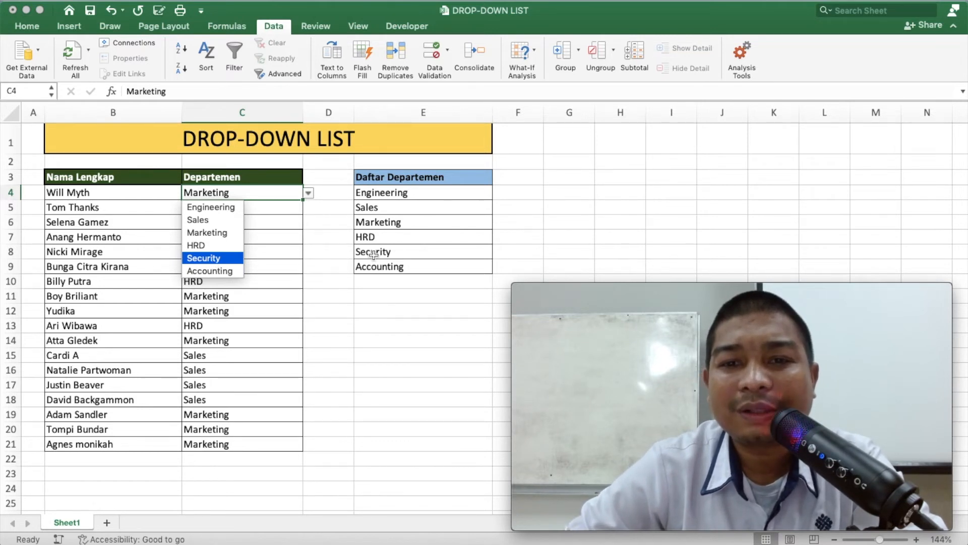
{"action": "left_click", "coordinate": [225, 259]}
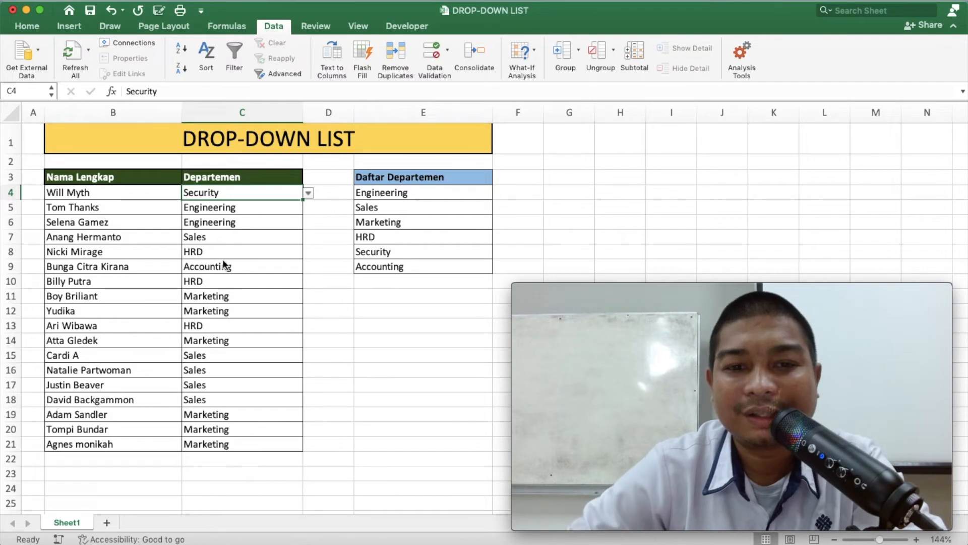
{"action": "left_click", "coordinate": [212, 345]}
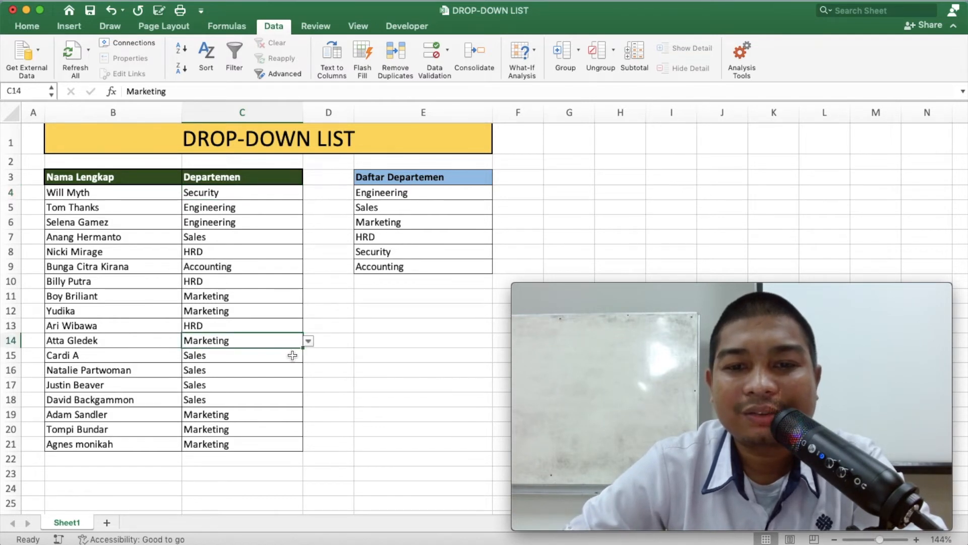
{"action": "left_click", "coordinate": [307, 342]}
{"action": "left_click", "coordinate": [228, 407]}
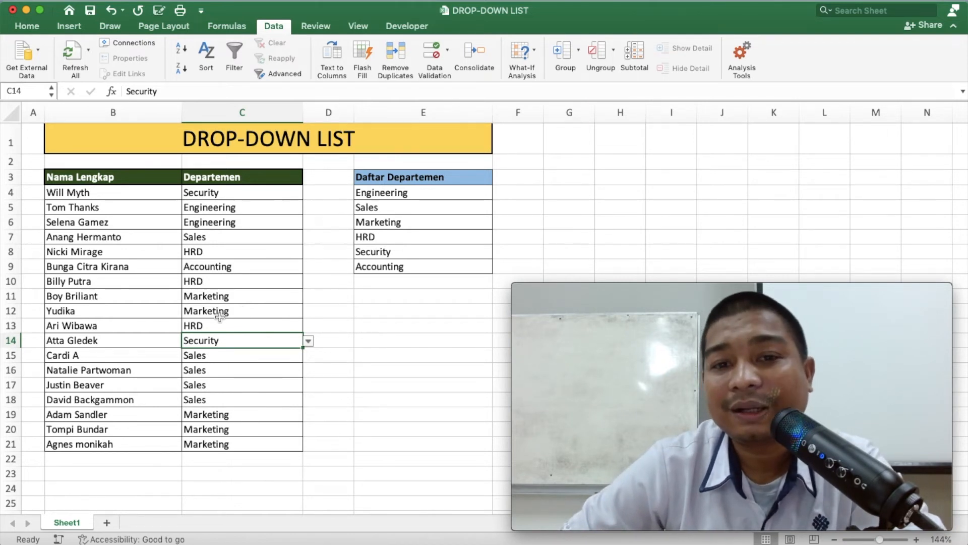
{"action": "left_click", "coordinate": [9, 443]}
{"action": "right_click", "coordinate": [9, 443]}
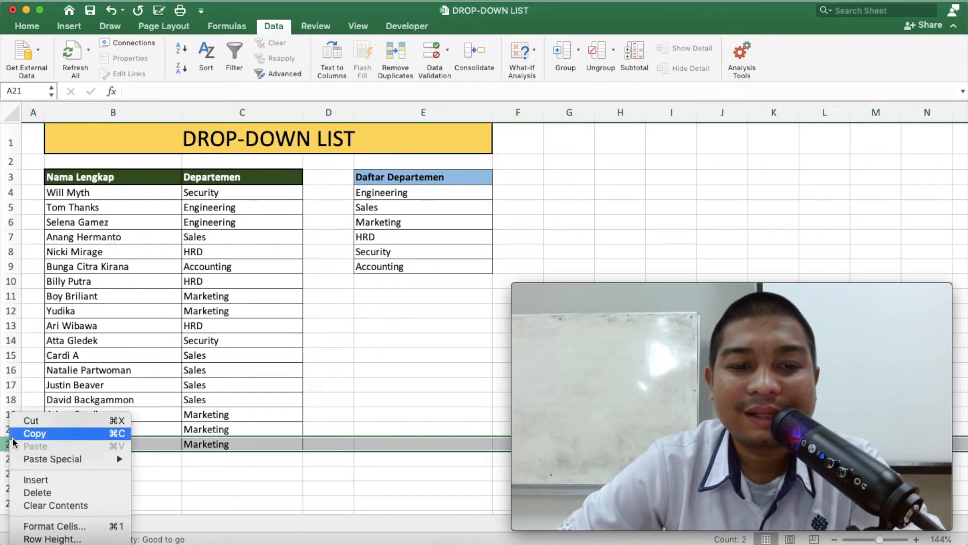
{"action": "key", "text": "Escape"}
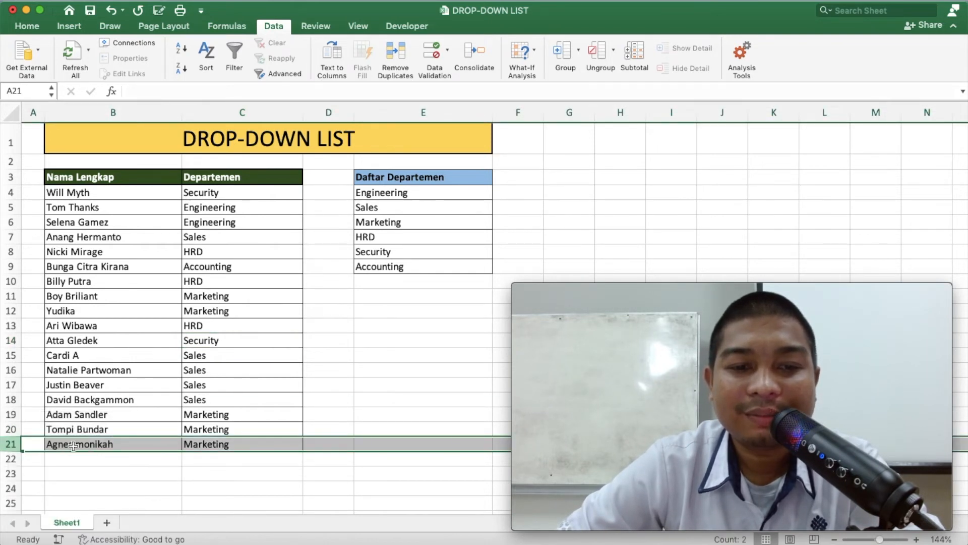
Step: Try inserting a single cell at B21 in the Nama Lengkap column with cells shifted down, and undo the insertion
{"action": "left_click", "coordinate": [73, 444]}
{"action": "right_click", "coordinate": [89, 436]}
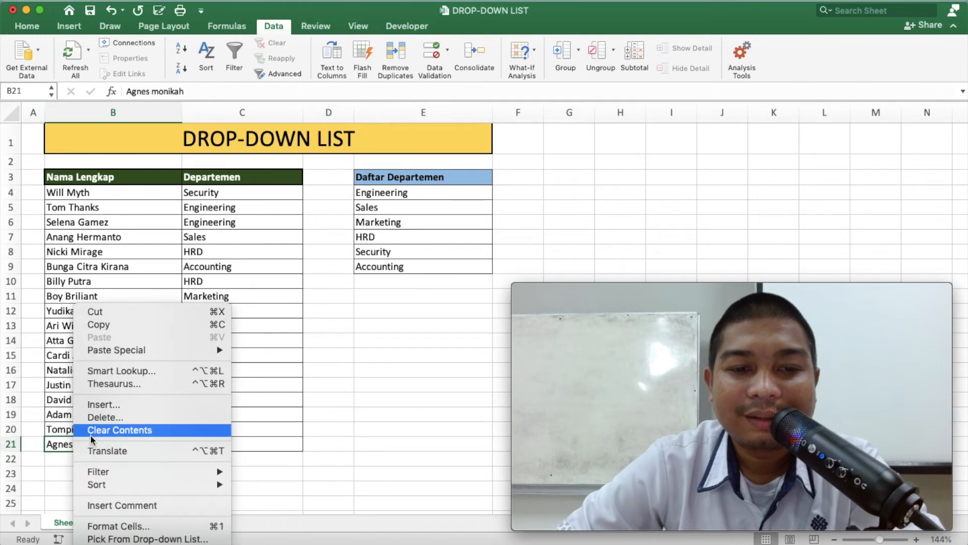
{"action": "left_click", "coordinate": [100, 405]}
{"action": "left_click", "coordinate": [126, 443]}
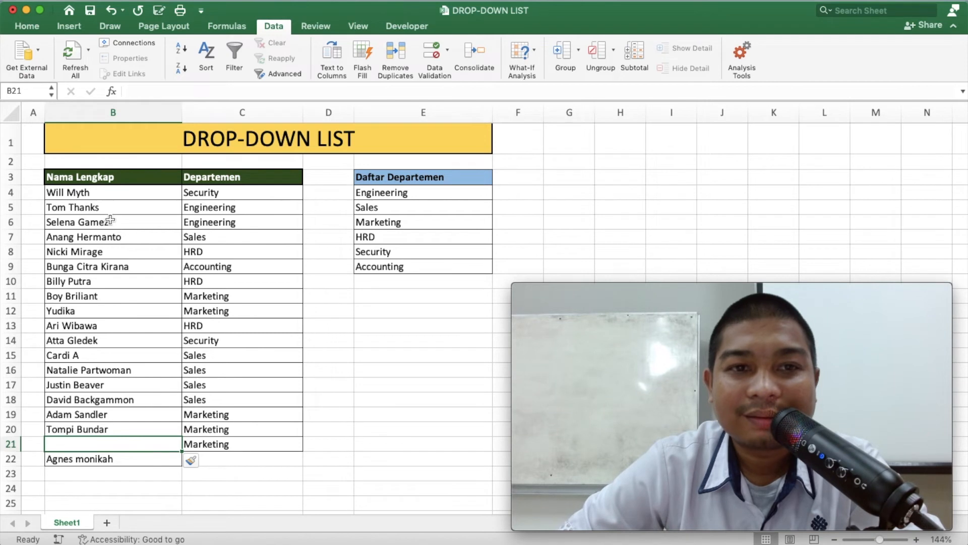
{"action": "left_click", "coordinate": [115, 13]}
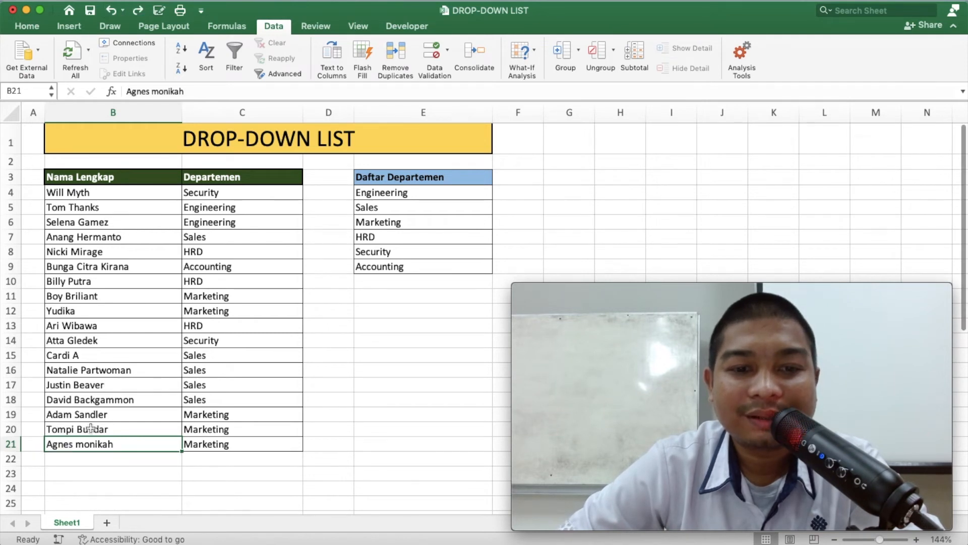
Step: Insert blank cells at B20:C20 in the employee table, shifting the existing cells down
{"action": "left_click", "coordinate": [66, 430]}
{"action": "left_click_drag", "start_coordinate": [66, 429], "coordinate": [190, 430]}
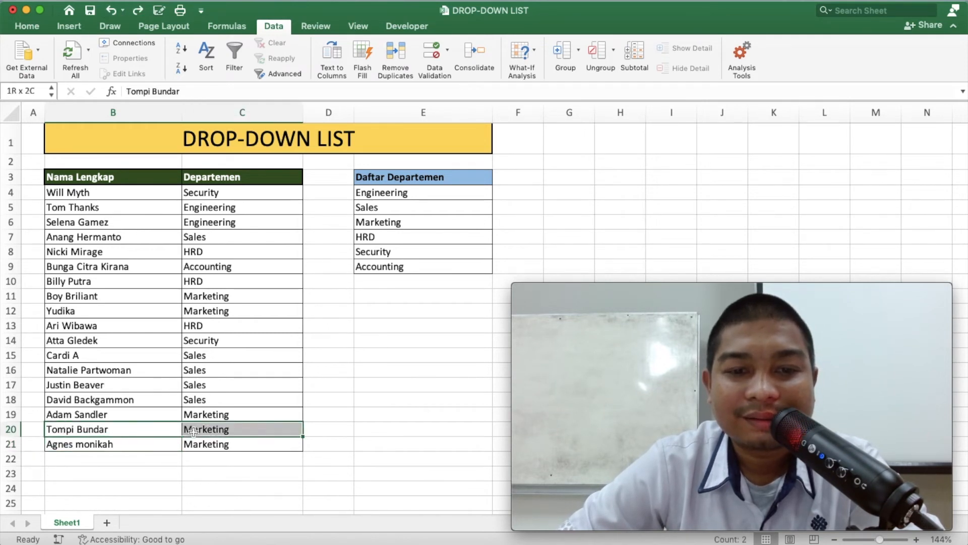
{"action": "right_click", "coordinate": [141, 433]}
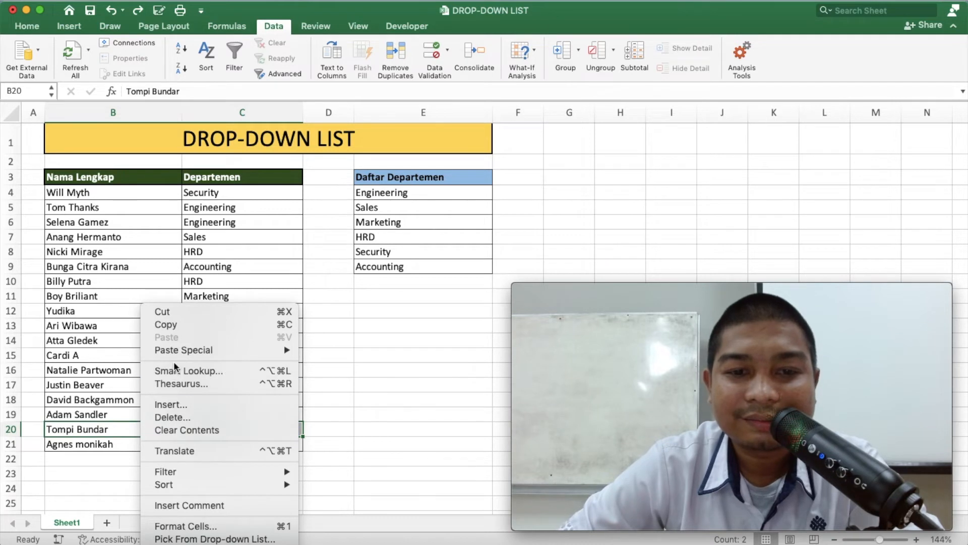
{"action": "left_click", "coordinate": [169, 404]}
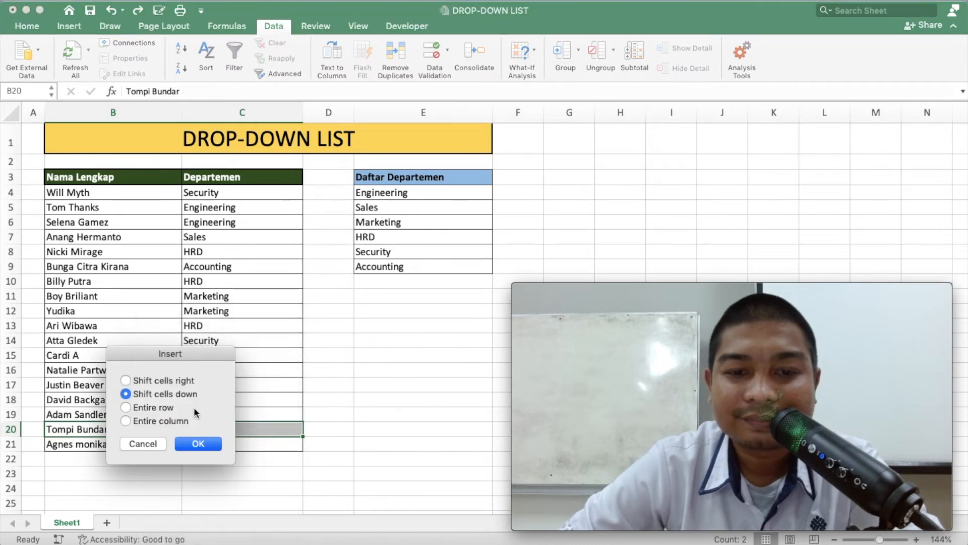
{"action": "left_click", "coordinate": [199, 444]}
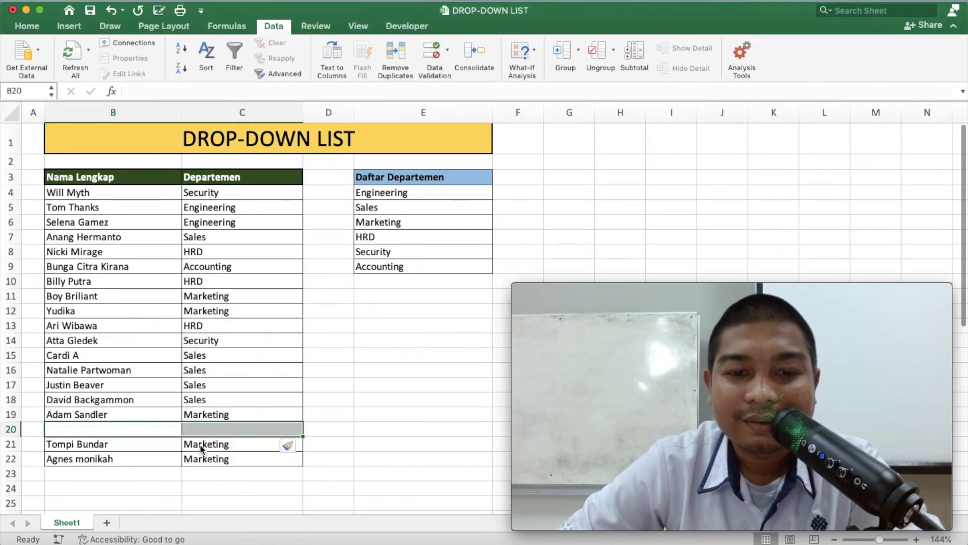
Step: Enter the new employee's full name in B20 of the Nama Lengkap column
{"action": "left_click", "coordinate": [153, 432]}
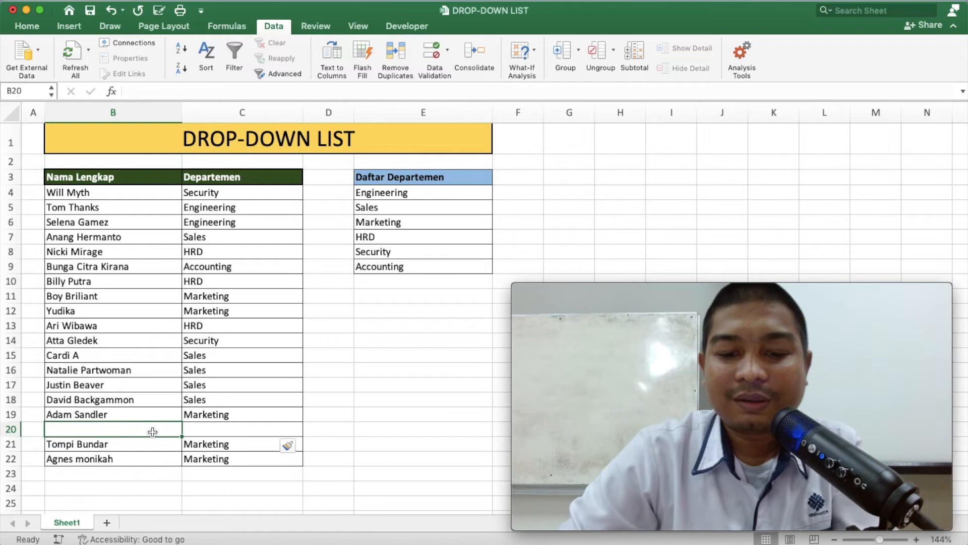
{"action": "type", "text": "adama"}
{"action": "key", "text": "BackSpace"}
{"action": "key", "text": "BackSpace"}
{"action": "key", "text": "BackSpace"}
{"action": "key", "text": "BackSpace"}
{"action": "key", "text": "BackSpace"}
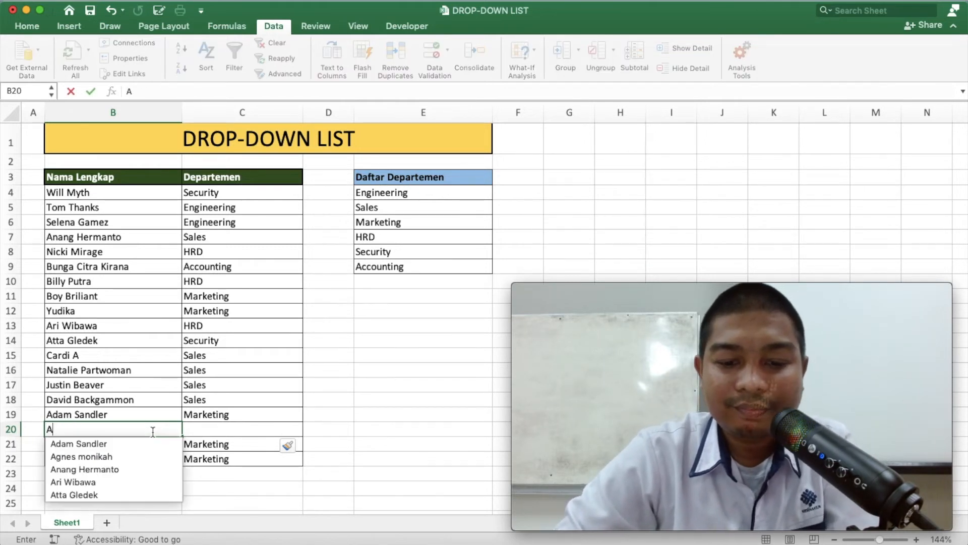
{"action": "type", "text": "Adam Smith"}
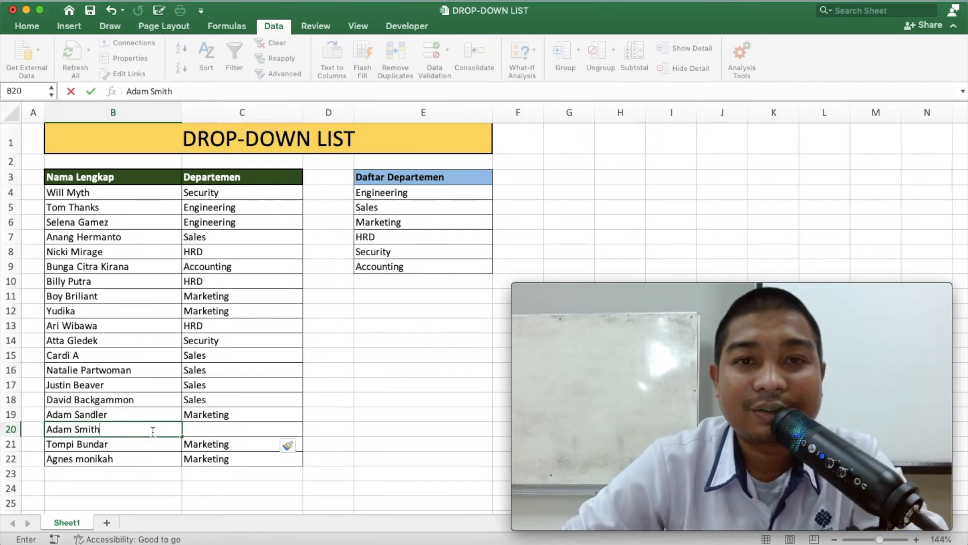
Step: Choose Engineering, Sales, Marketing, HRD and Security in turn from the drop-down list in C20, finishing with Accounting
{"action": "left_click", "coordinate": [200, 431]}
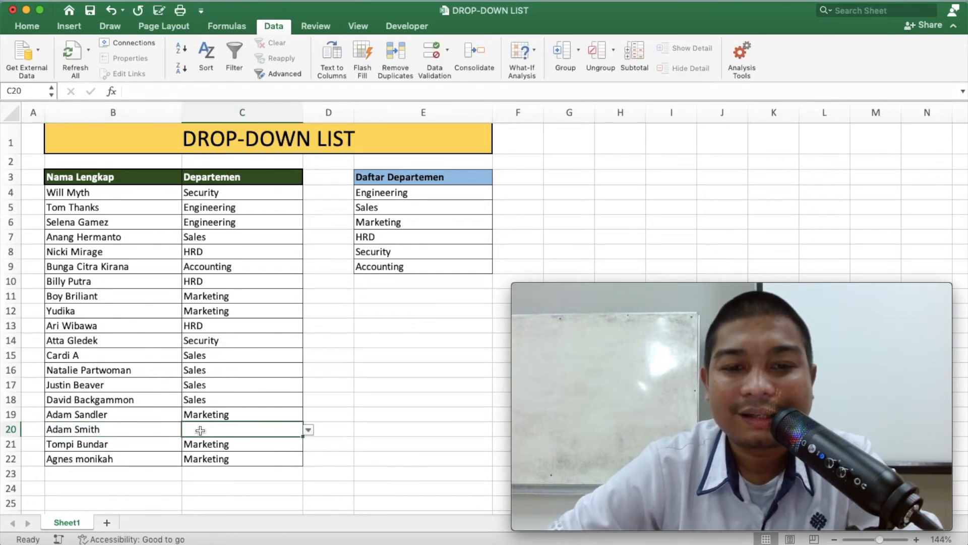
{"action": "left_click", "coordinate": [308, 429]}
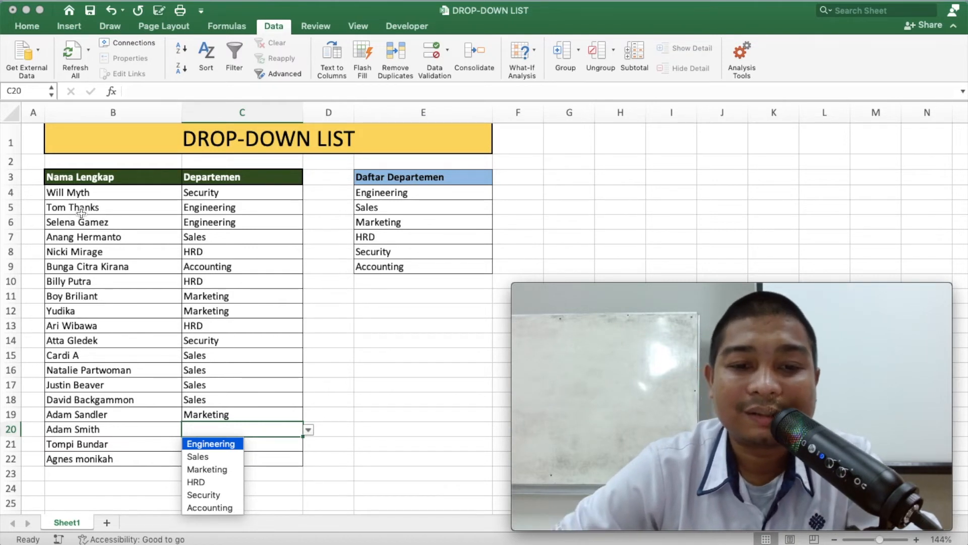
{"action": "left_click", "coordinate": [214, 444]}
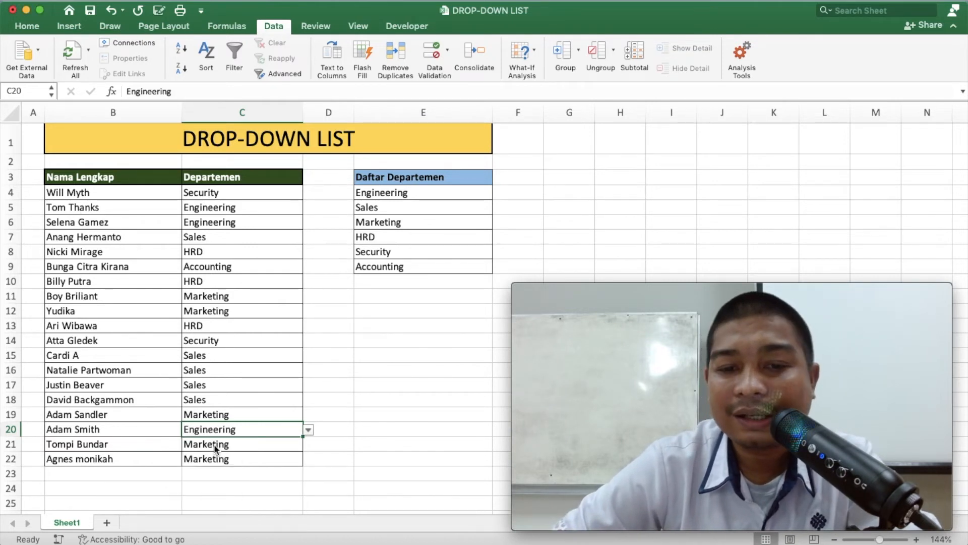
{"action": "left_click", "coordinate": [308, 430]}
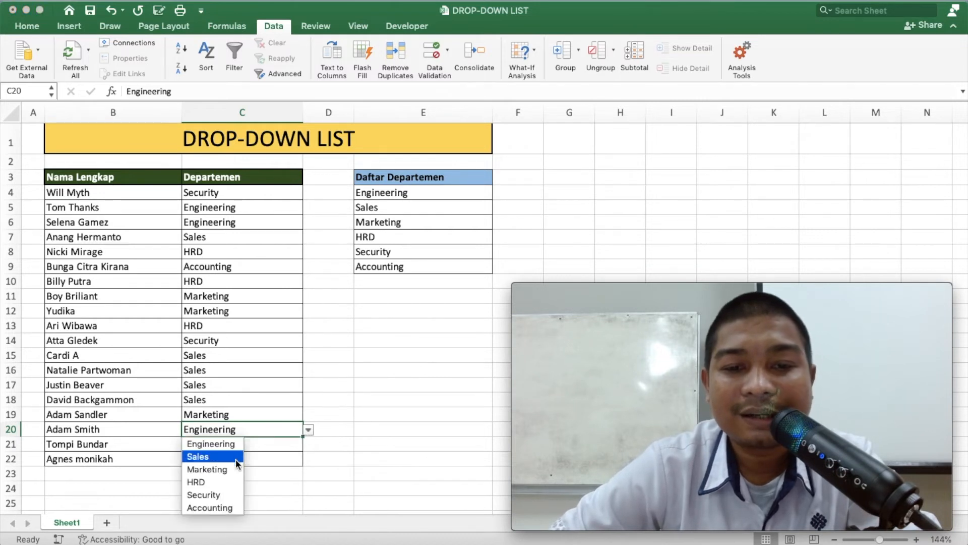
{"action": "left_click", "coordinate": [235, 459]}
{"action": "left_click", "coordinate": [308, 430]}
{"action": "left_click", "coordinate": [235, 469]}
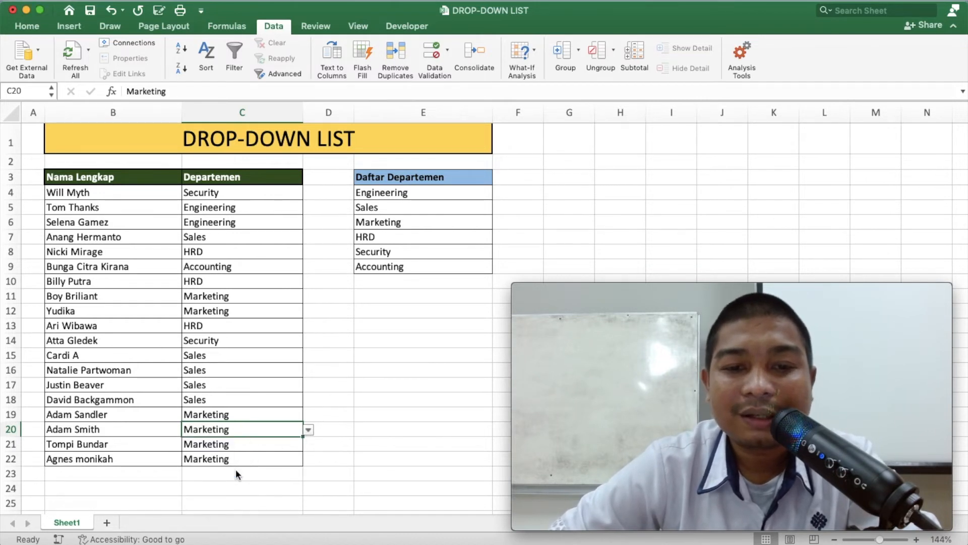
{"action": "left_click", "coordinate": [307, 430]}
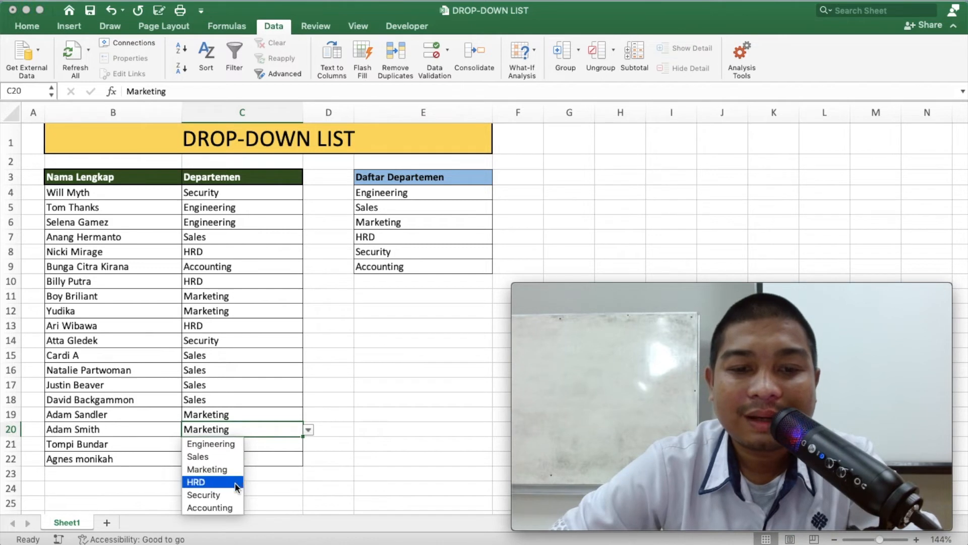
{"action": "left_click", "coordinate": [234, 482]}
{"action": "left_click", "coordinate": [308, 430]}
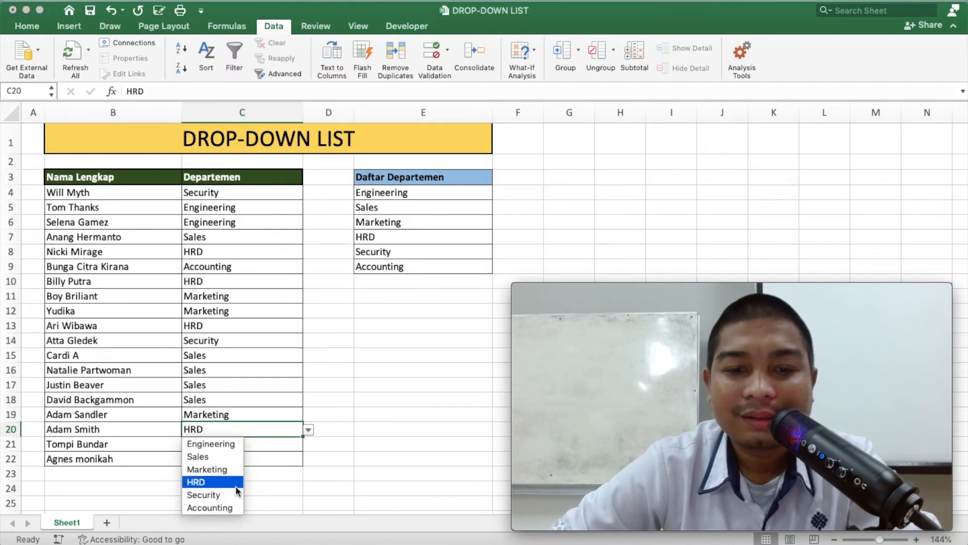
{"action": "left_click", "coordinate": [227, 494]}
{"action": "left_click", "coordinate": [309, 430]}
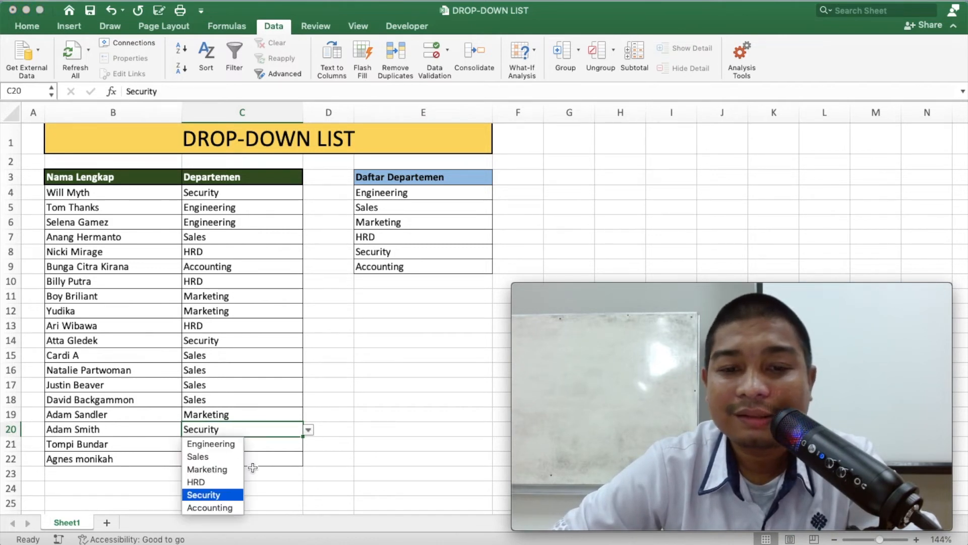
{"action": "left_click", "coordinate": [219, 507]}
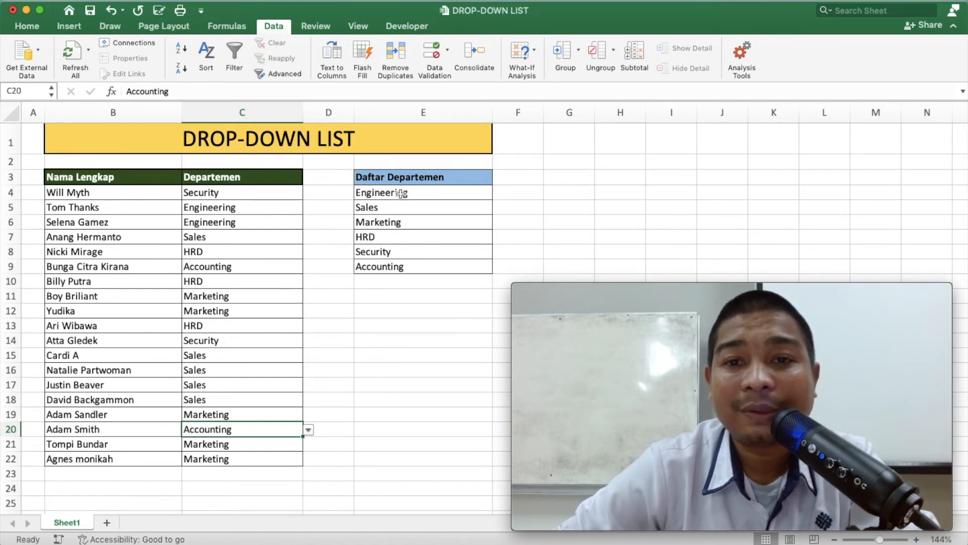
Step: Sort the Daftar Departemen entries in E4:E9 from A to Z
{"action": "left_click_drag", "start_coordinate": [401, 193], "coordinate": [394, 267]}
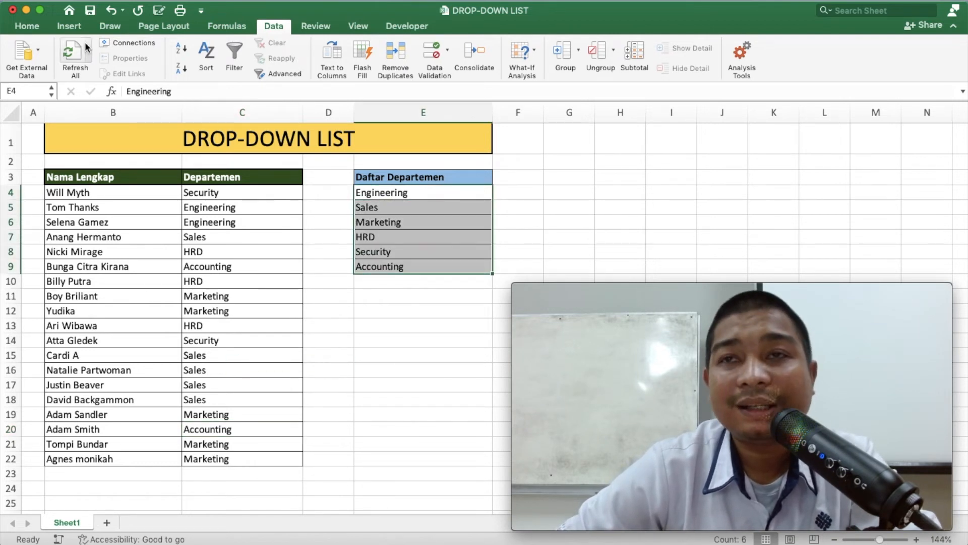
{"action": "left_click", "coordinate": [31, 29]}
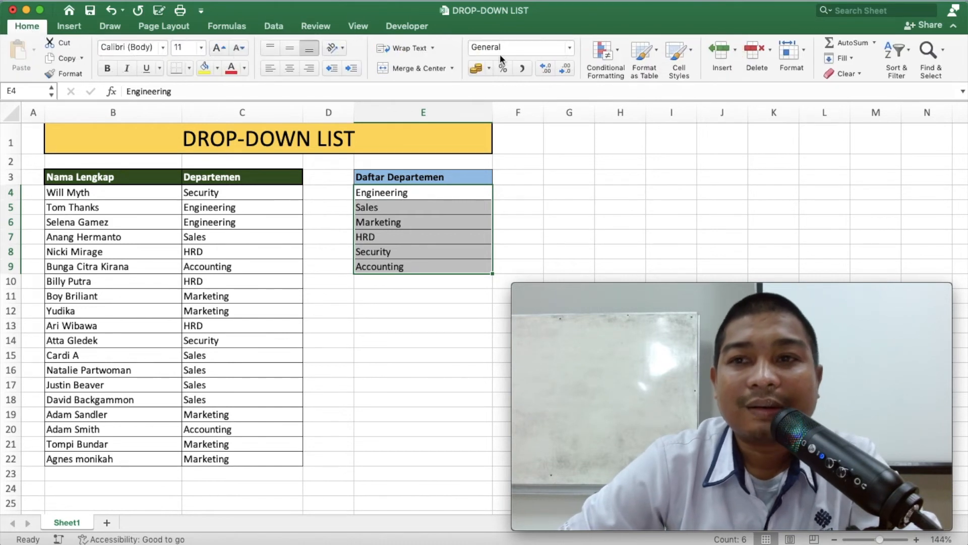
{"action": "left_click", "coordinate": [901, 53]}
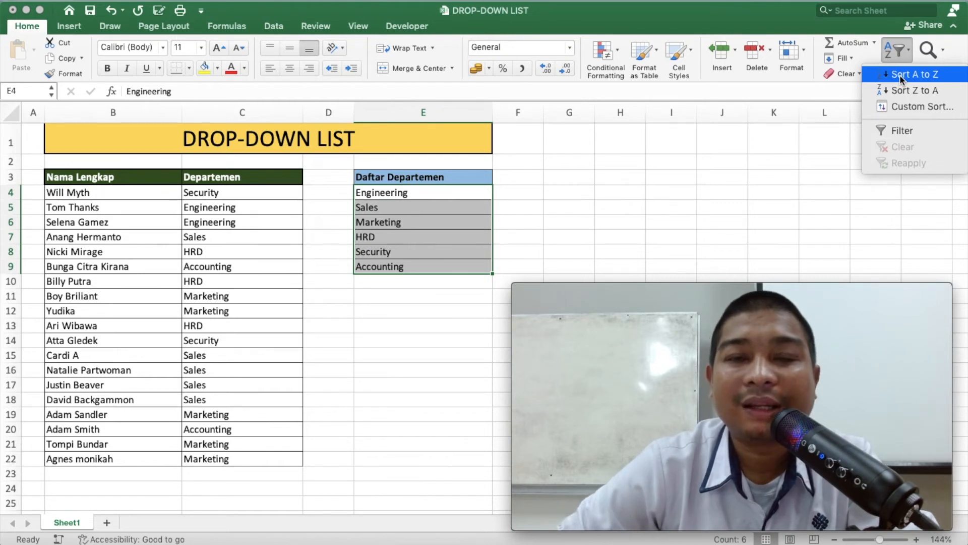
{"action": "left_click", "coordinate": [900, 75]}
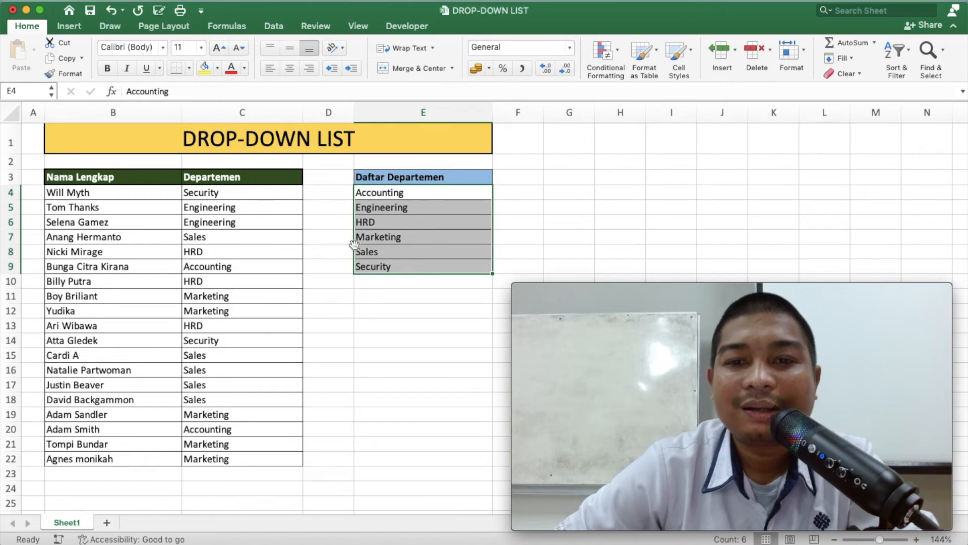
{"action": "left_click", "coordinate": [345, 197]}
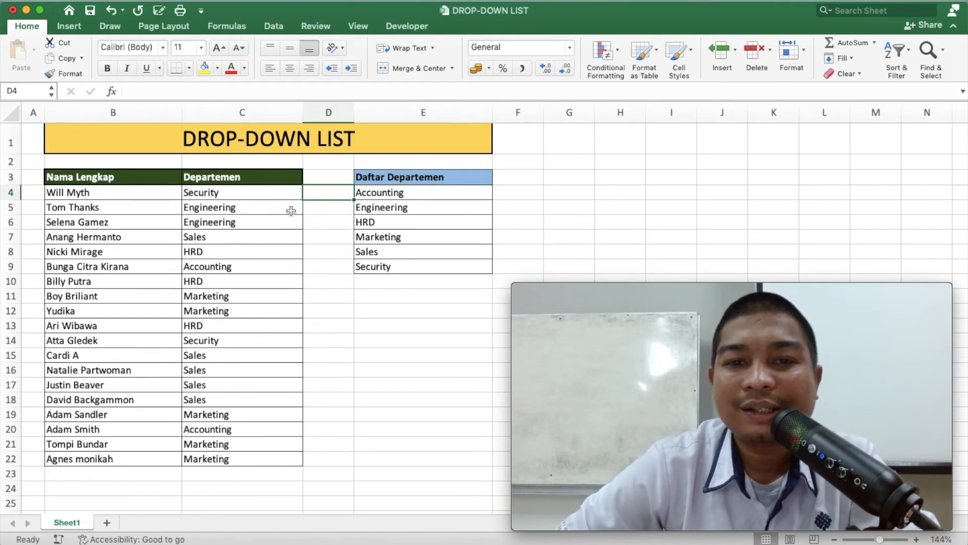
Step: Check the order of the departments in the drop-down list of C4 without changing the selection
{"action": "left_click", "coordinate": [271, 194]}
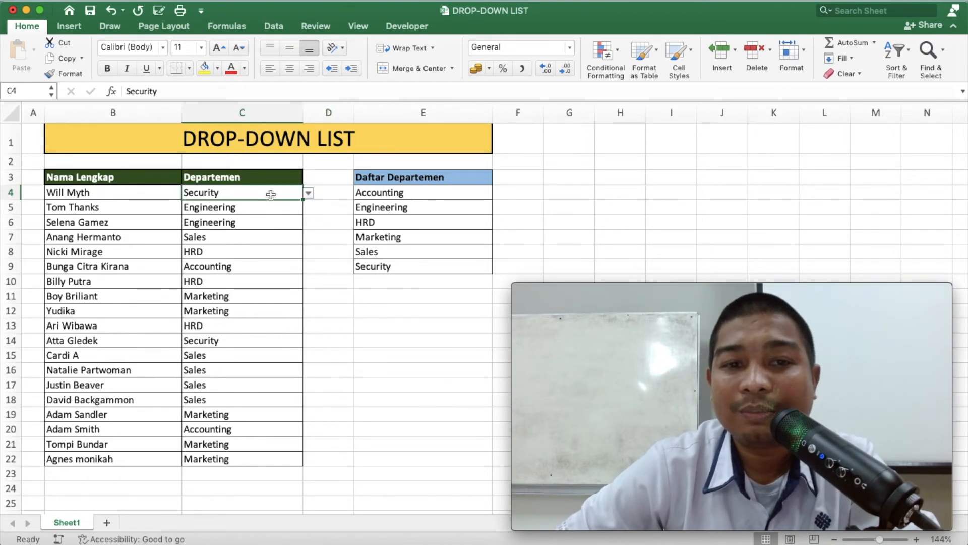
{"action": "left_click", "coordinate": [308, 193]}
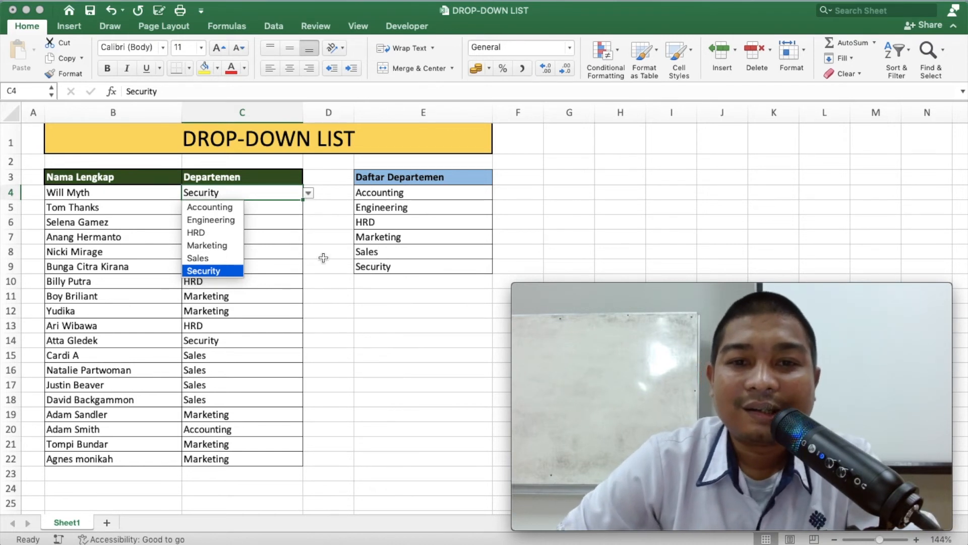
{"action": "left_click", "coordinate": [315, 244]}
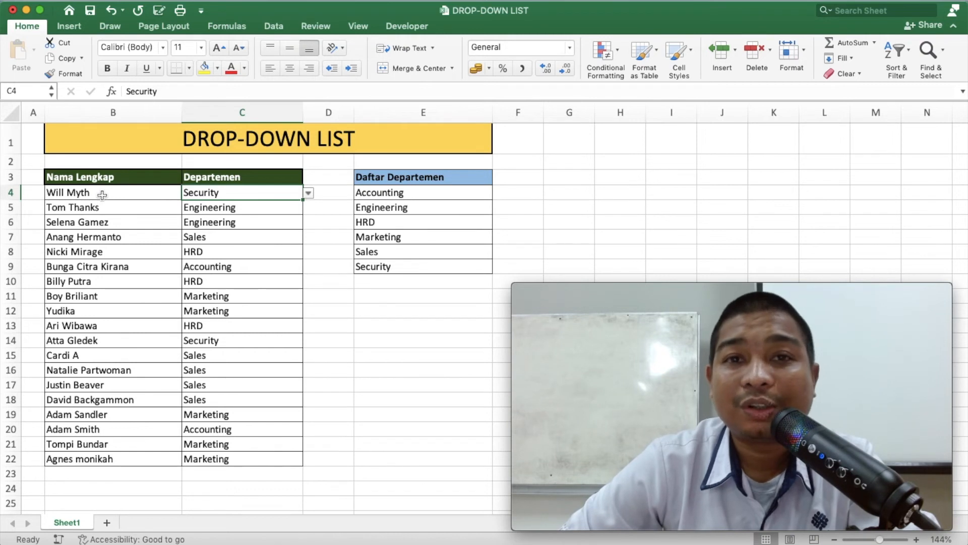
Step: Sort the employee table by the Nama Lengkap column from A to Z, expanding the selection to include the departments
{"action": "left_click_drag", "start_coordinate": [103, 195], "coordinate": [79, 458]}
{"action": "left_click", "coordinate": [897, 50]}
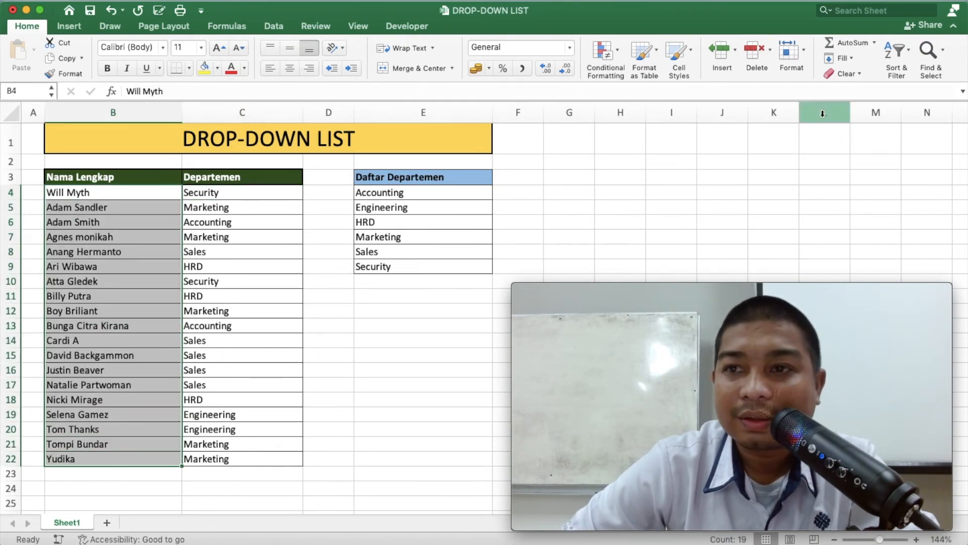
{"action": "left_click", "coordinate": [897, 53]}
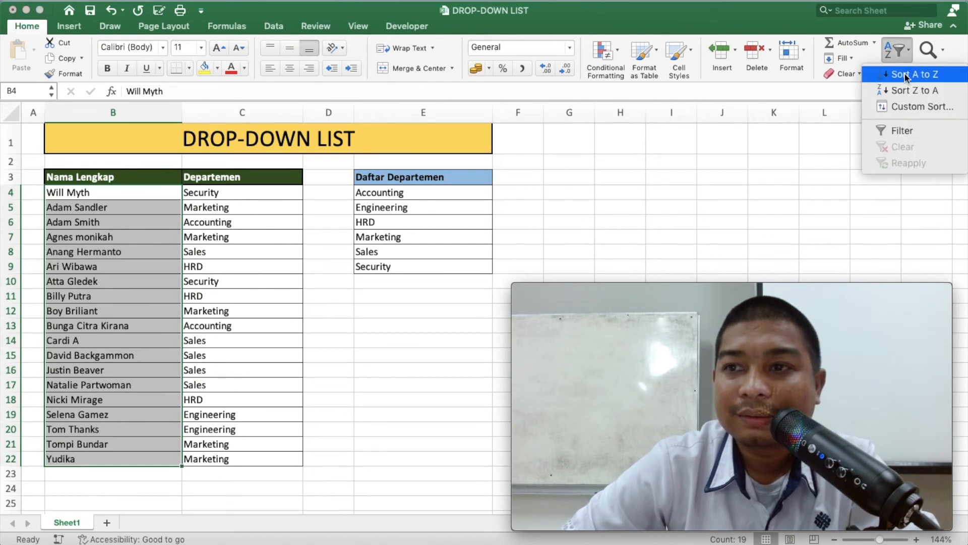
{"action": "left_click", "coordinate": [906, 75]}
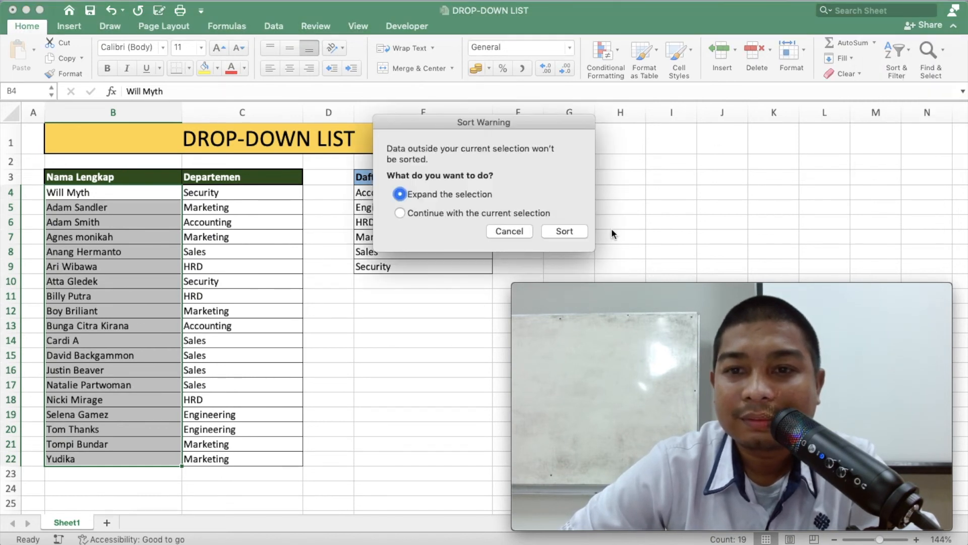
{"action": "left_click", "coordinate": [573, 230]}
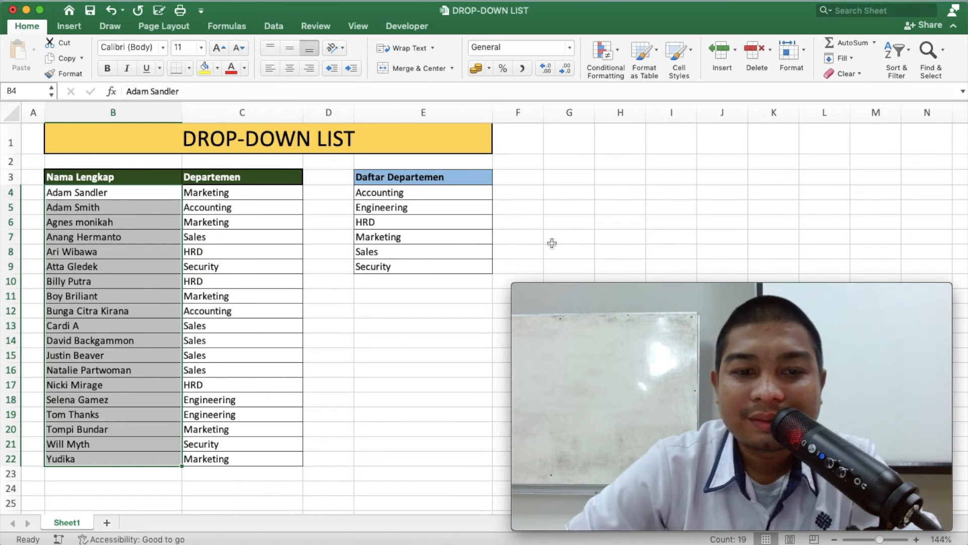
{"action": "left_click", "coordinate": [135, 450]}
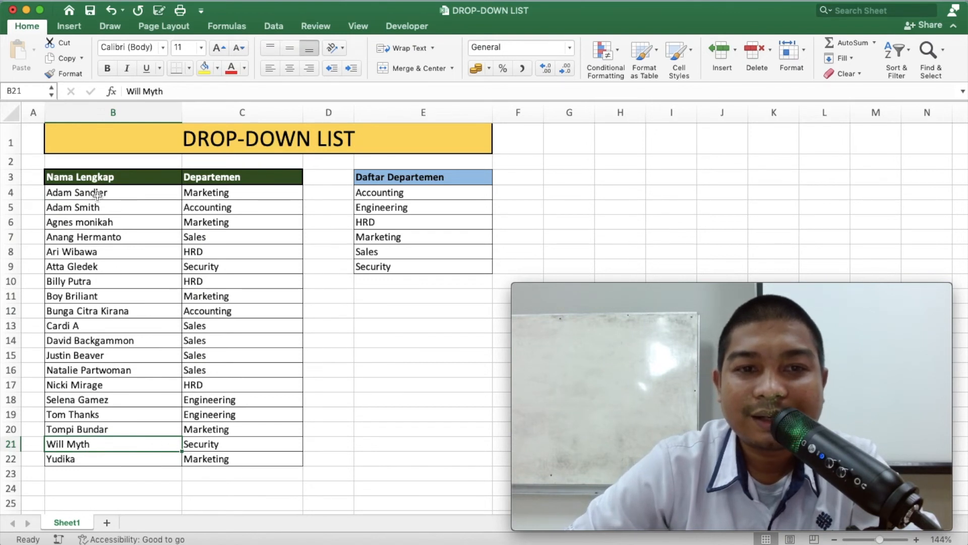
{"action": "left_click", "coordinate": [223, 445]}
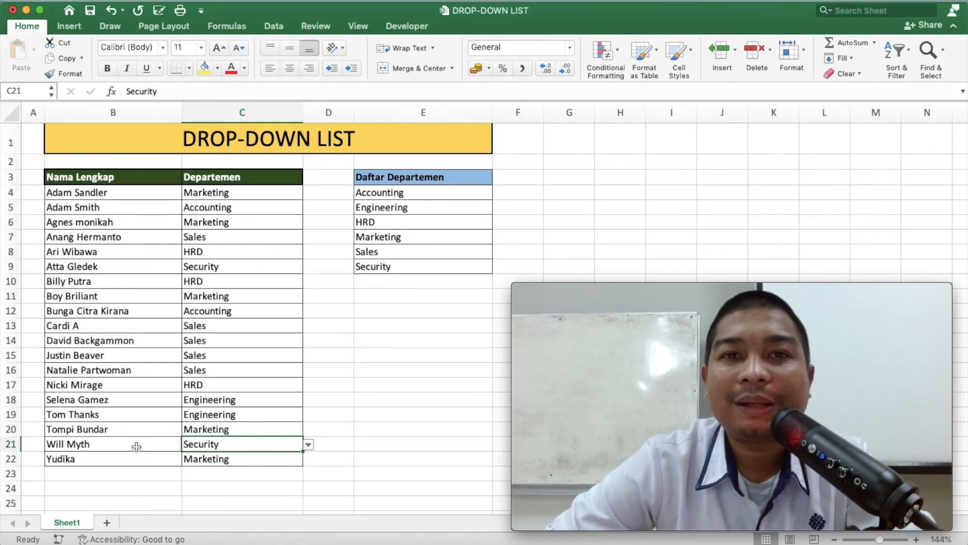
Step: Clear the department in C4 and choose Engineering from its drop-down list
{"action": "left_click", "coordinate": [220, 195]}
{"action": "key", "text": "Delete"}
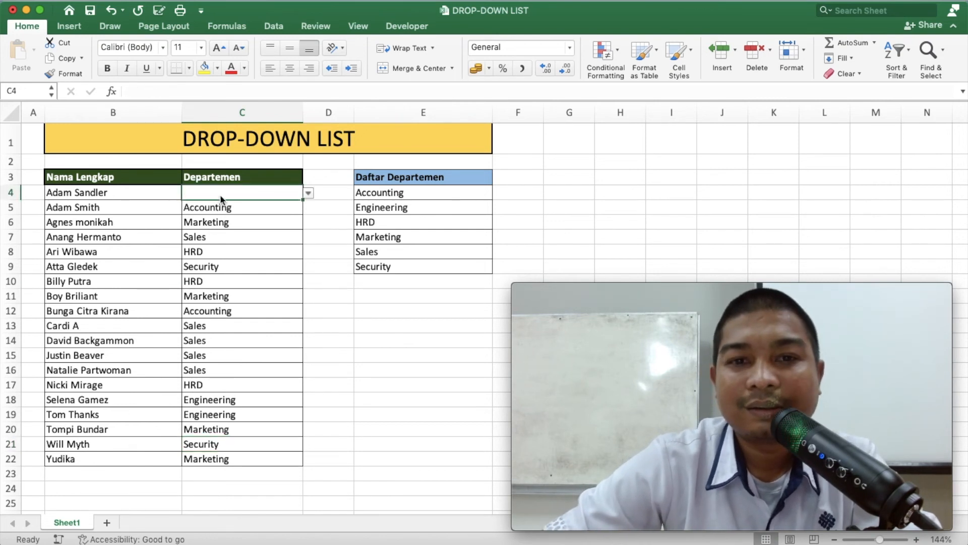
{"action": "key", "text": "Return"}
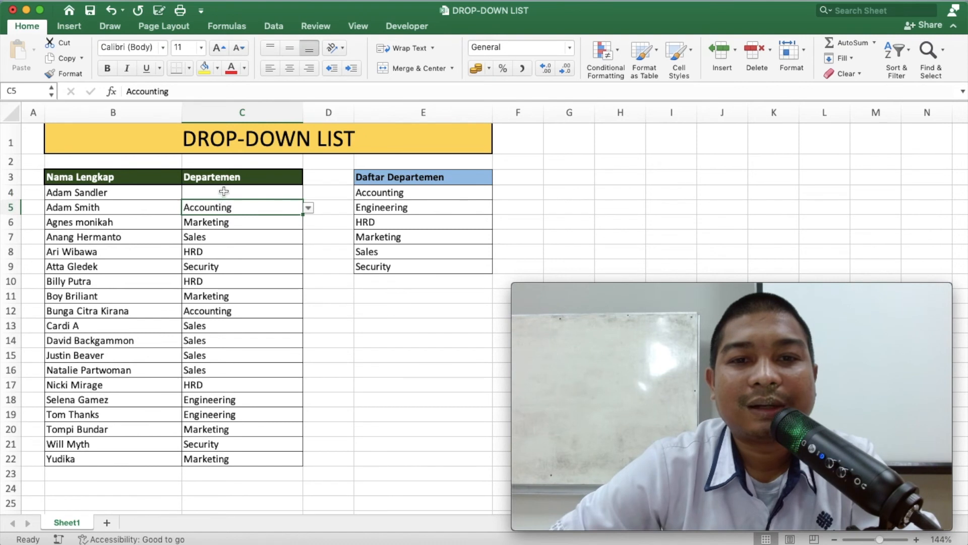
{"action": "left_click", "coordinate": [224, 191]}
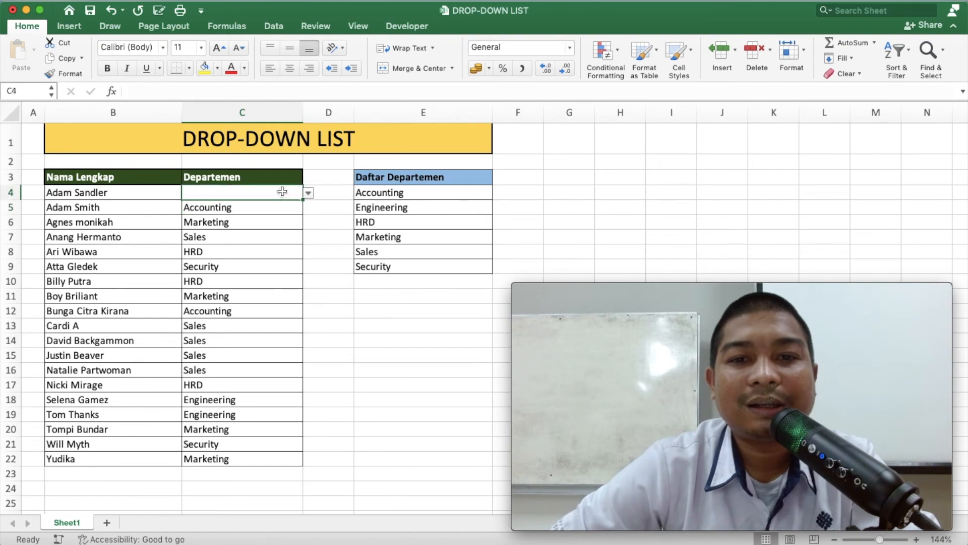
{"action": "left_click", "coordinate": [309, 195]}
{"action": "left_click", "coordinate": [217, 220]}
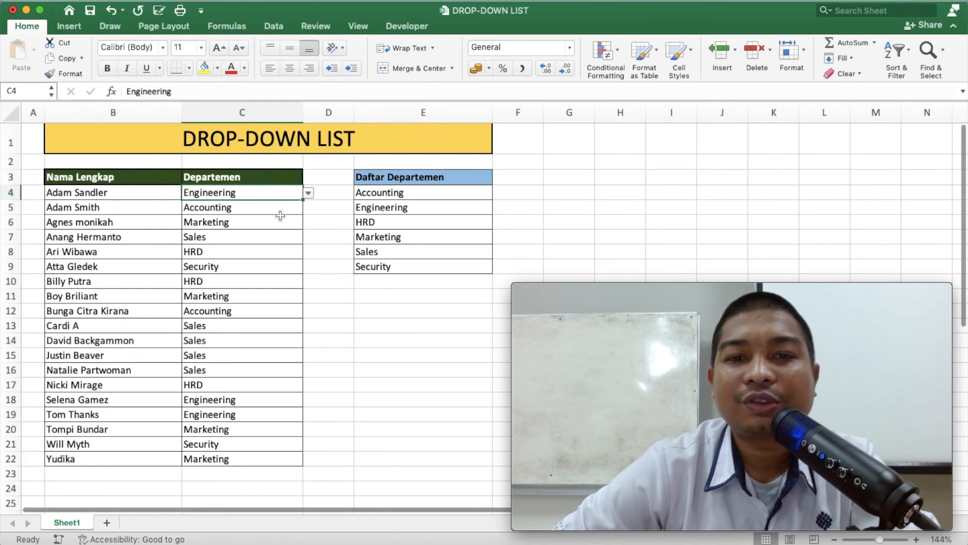
{"action": "left_click", "coordinate": [308, 215]}
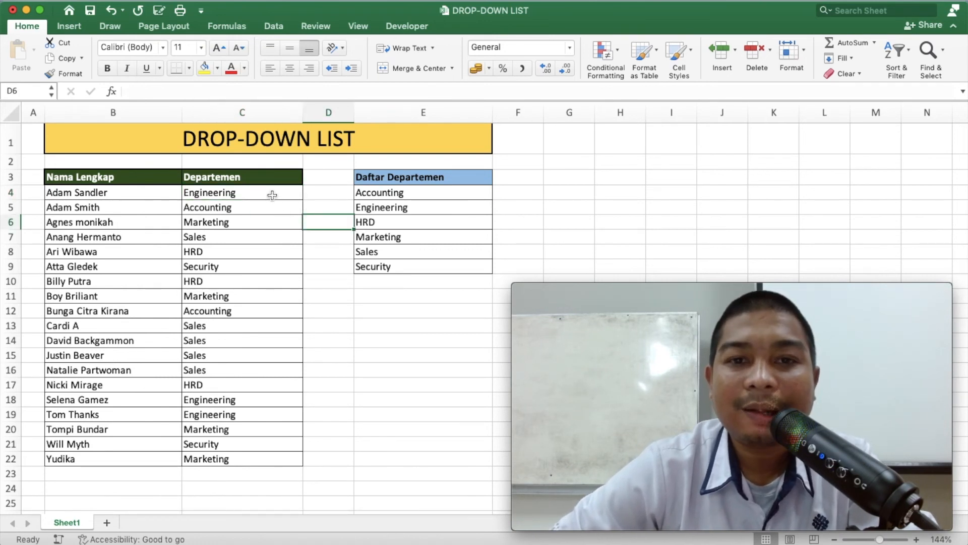
Step: Remove the drop-down list from C4:C22 by clearing all data validation settings
{"action": "left_click", "coordinate": [273, 195]}
{"action": "left_click_drag", "start_coordinate": [272, 196], "coordinate": [268, 455]}
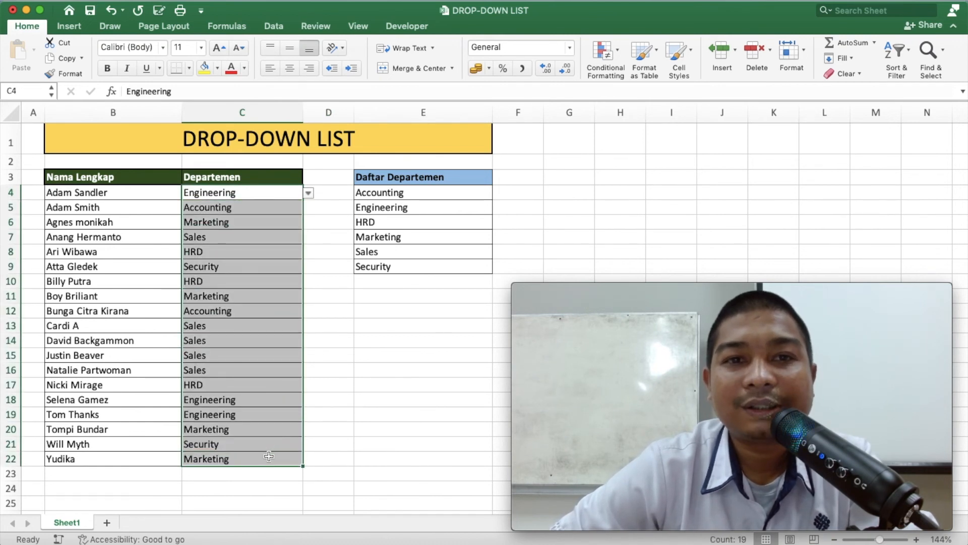
{"action": "left_click", "coordinate": [272, 25]}
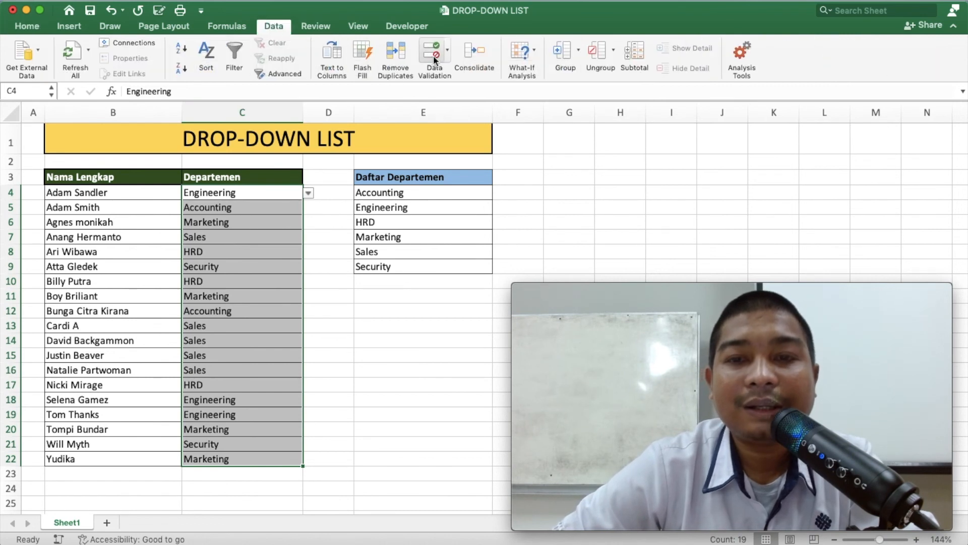
{"action": "left_click", "coordinate": [446, 55]}
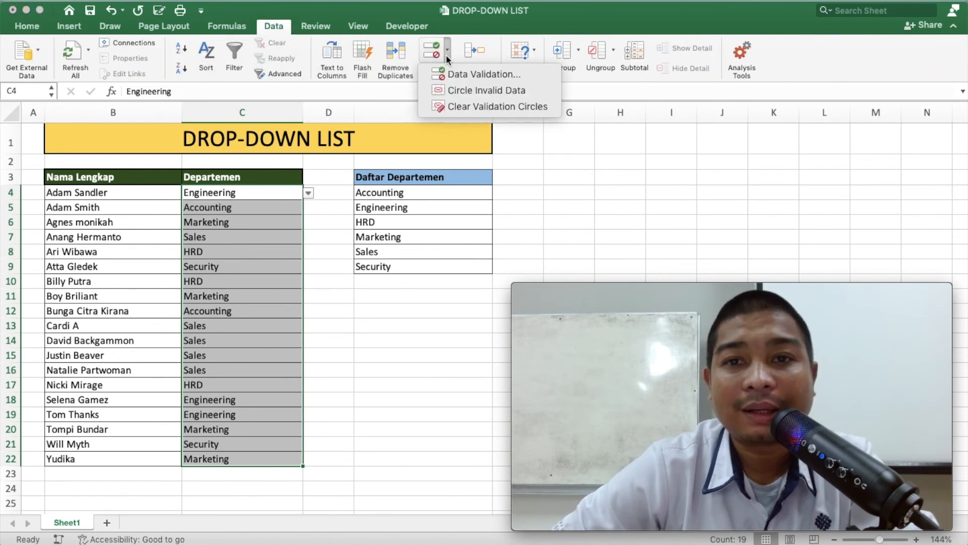
{"action": "left_click", "coordinate": [447, 68]}
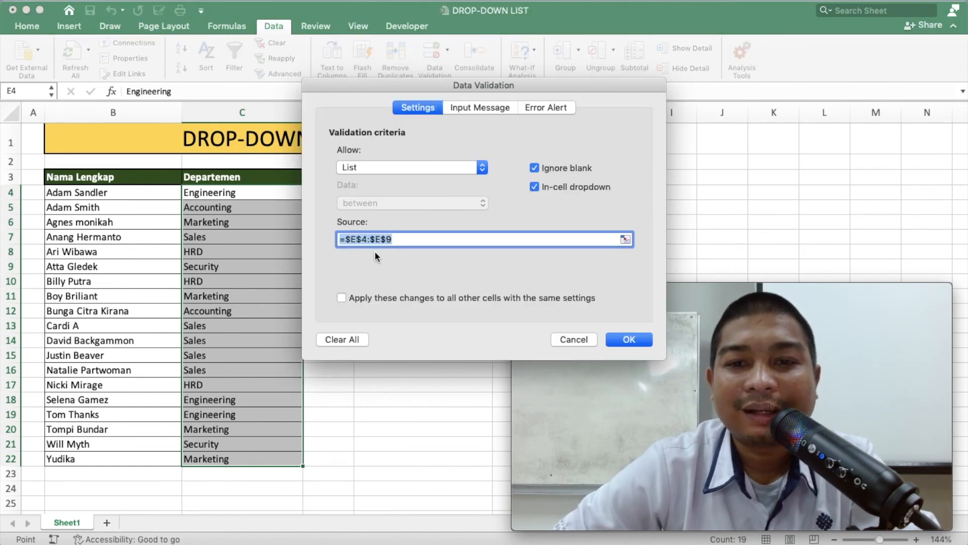
{"action": "left_click", "coordinate": [350, 339]}
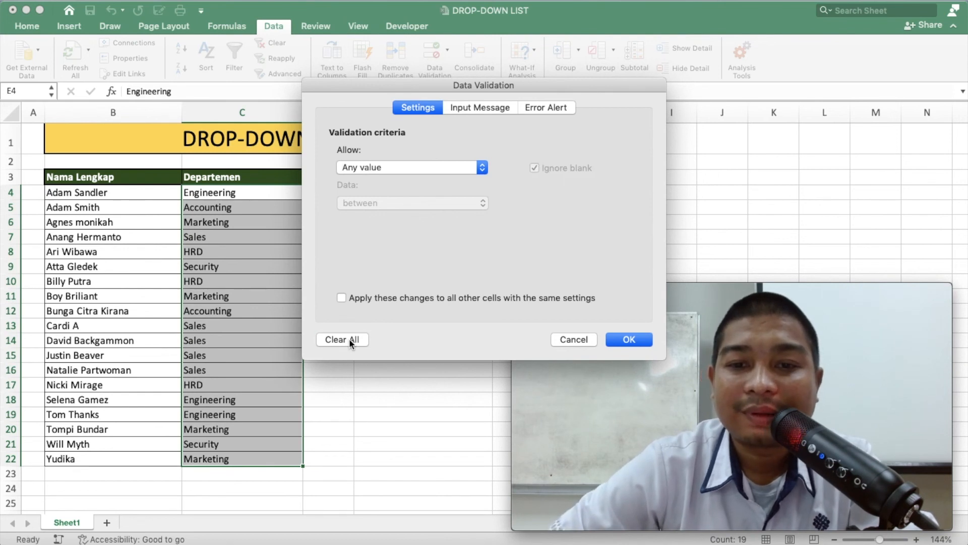
{"action": "left_click", "coordinate": [629, 340]}
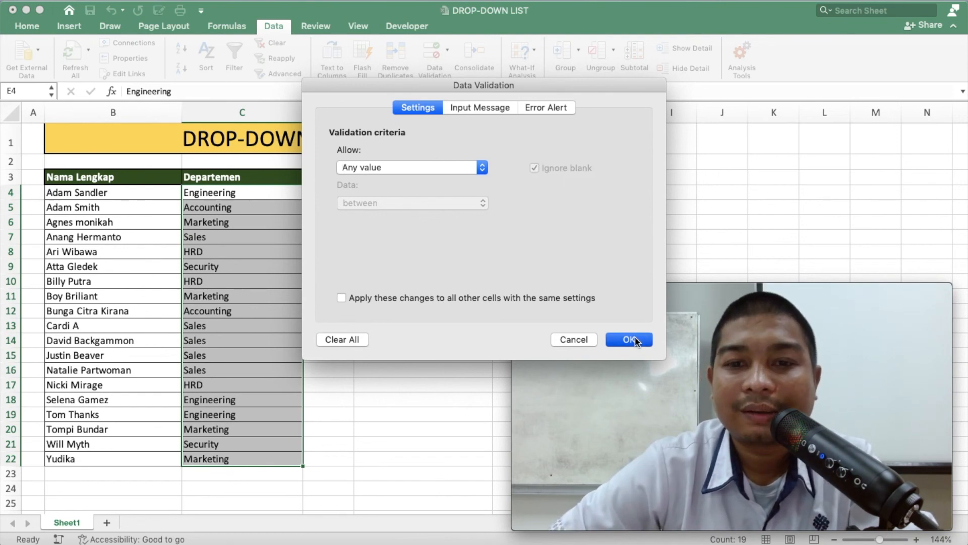
Step: Check the cells of the Departemen column from C4 down to C22 for remaining drop-down arrows
{"action": "left_click", "coordinate": [237, 196]}
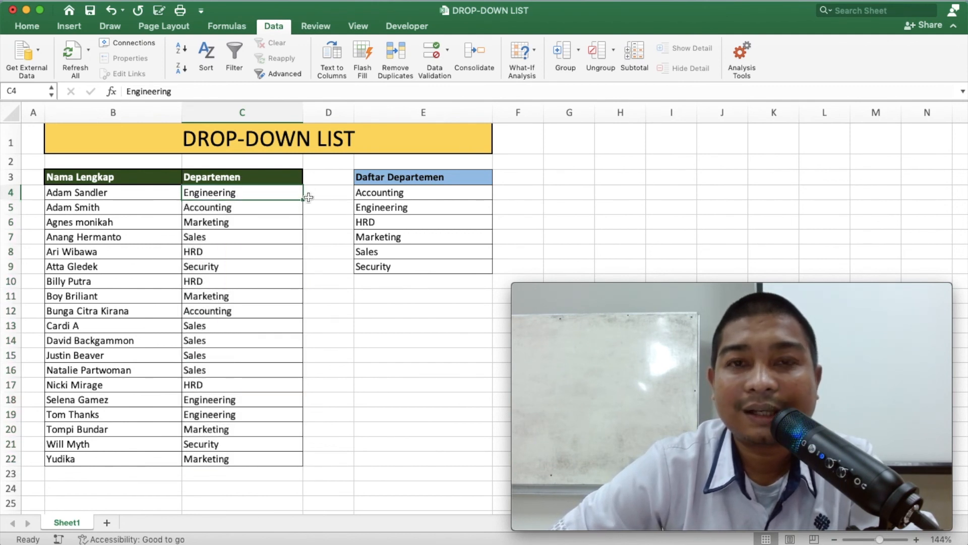
{"action": "left_click", "coordinate": [296, 209]}
{"action": "left_click", "coordinate": [293, 222]}
{"action": "left_click", "coordinate": [292, 237]}
{"action": "left_click", "coordinate": [292, 252]}
{"action": "left_click", "coordinate": [288, 271]}
{"action": "left_click", "coordinate": [287, 282]}
{"action": "left_click", "coordinate": [288, 313]}
{"action": "left_click", "coordinate": [281, 341]}
{"action": "left_click", "coordinate": [279, 382]}
{"action": "left_click", "coordinate": [278, 413]}
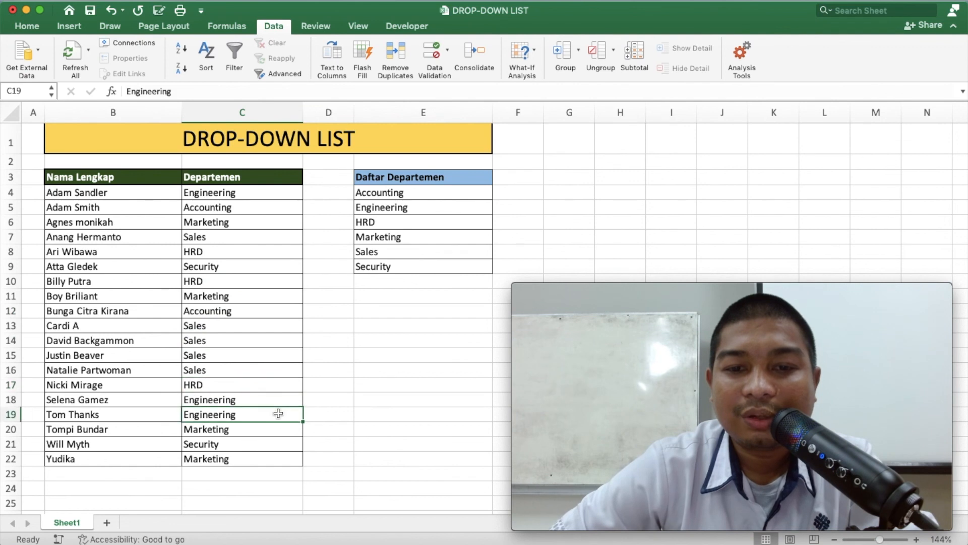
{"action": "left_click", "coordinate": [278, 444]}
{"action": "left_click", "coordinate": [275, 460]}
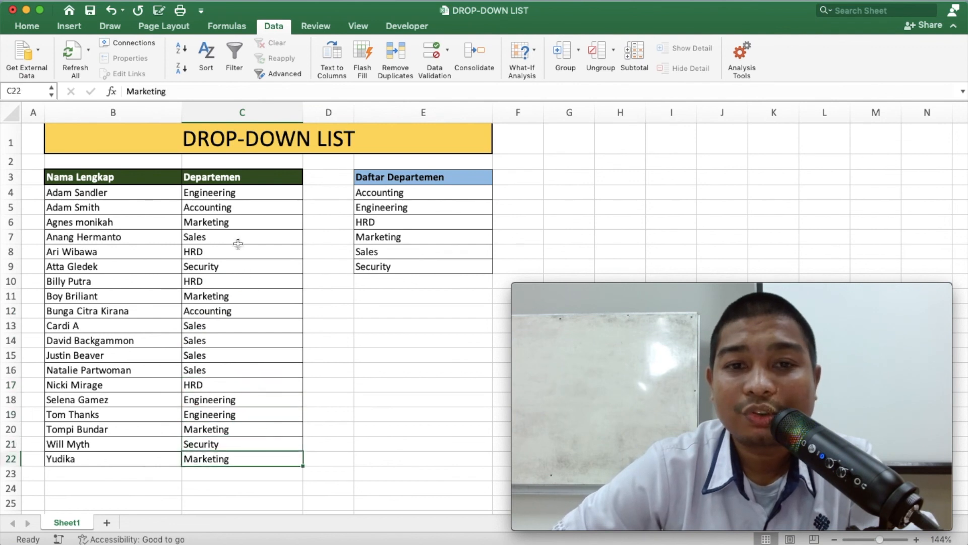
Step: Delete all department entries in C4:C22 of the Departemen column
{"action": "left_click_drag", "start_coordinate": [225, 192], "coordinate": [223, 455]}
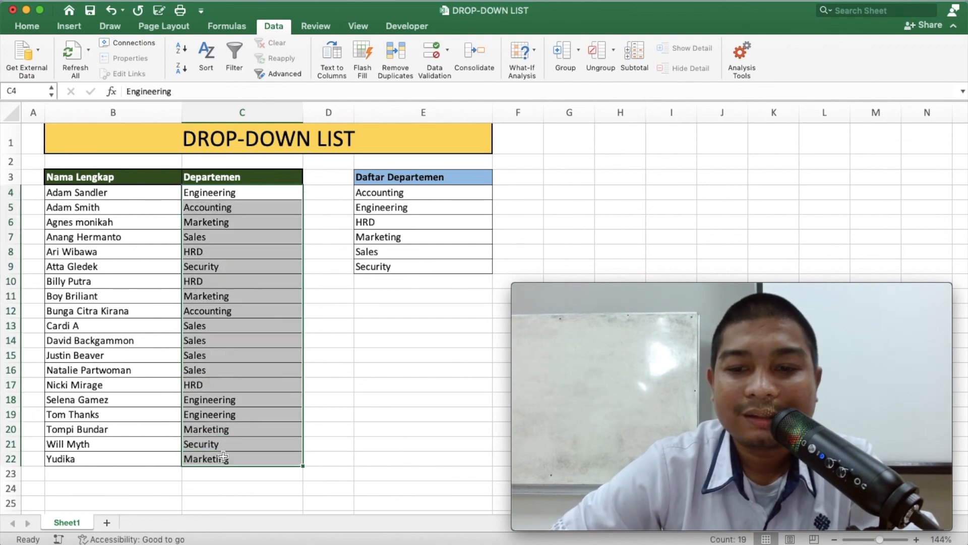
{"action": "key", "text": "Delete"}
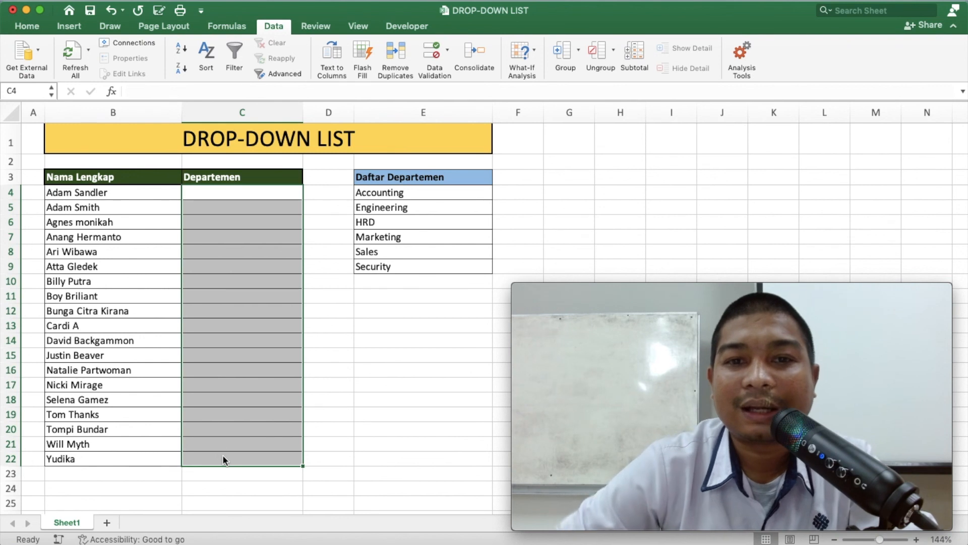
{"action": "left_click", "coordinate": [315, 340]}
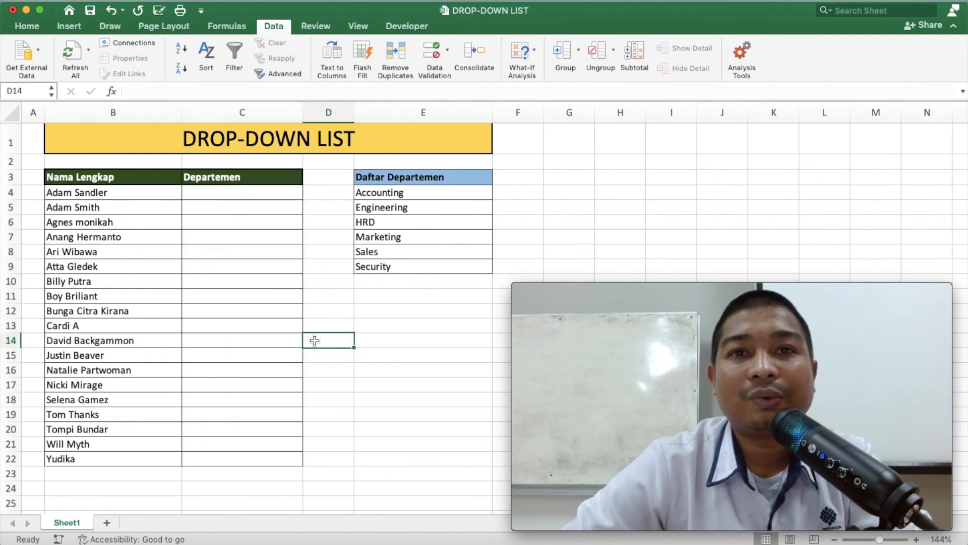